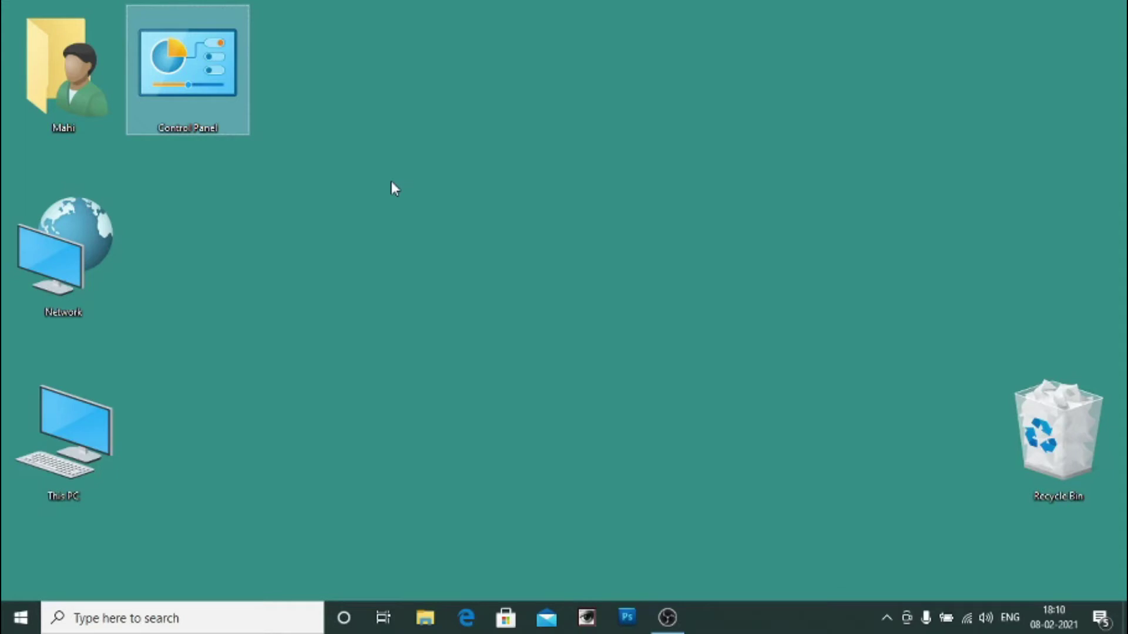
Step: Open Desktop Icon Settings from the Themes personalization page, minimize the Settings window and place the dialog clear of the desktop icons
left_click(16, 623)
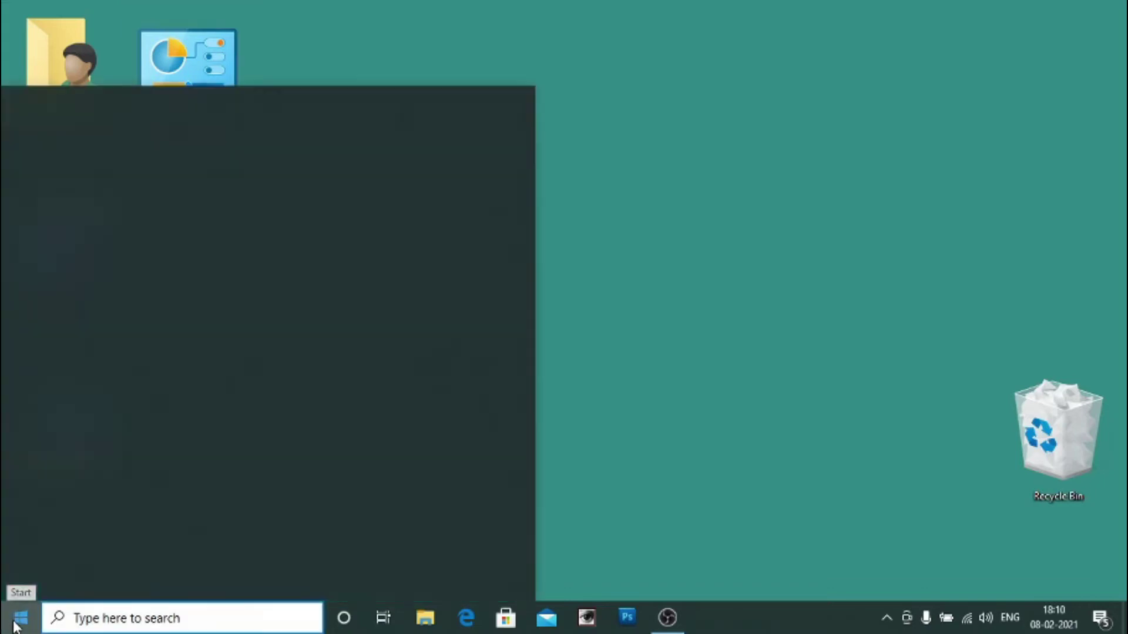
mouse_move(21, 542)
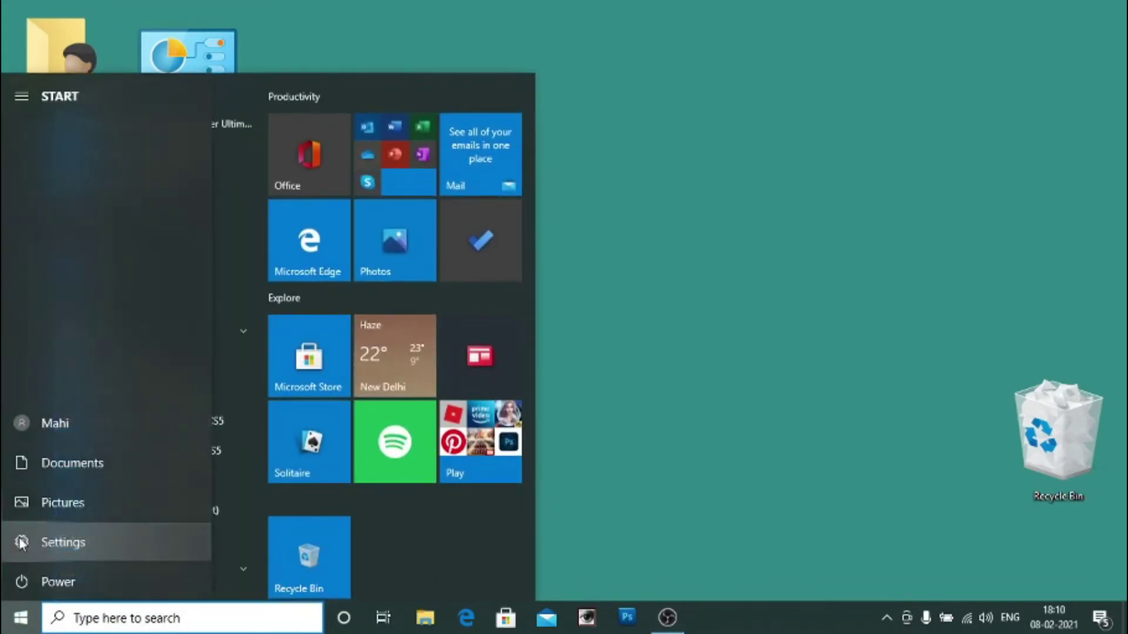
left_click(57, 542)
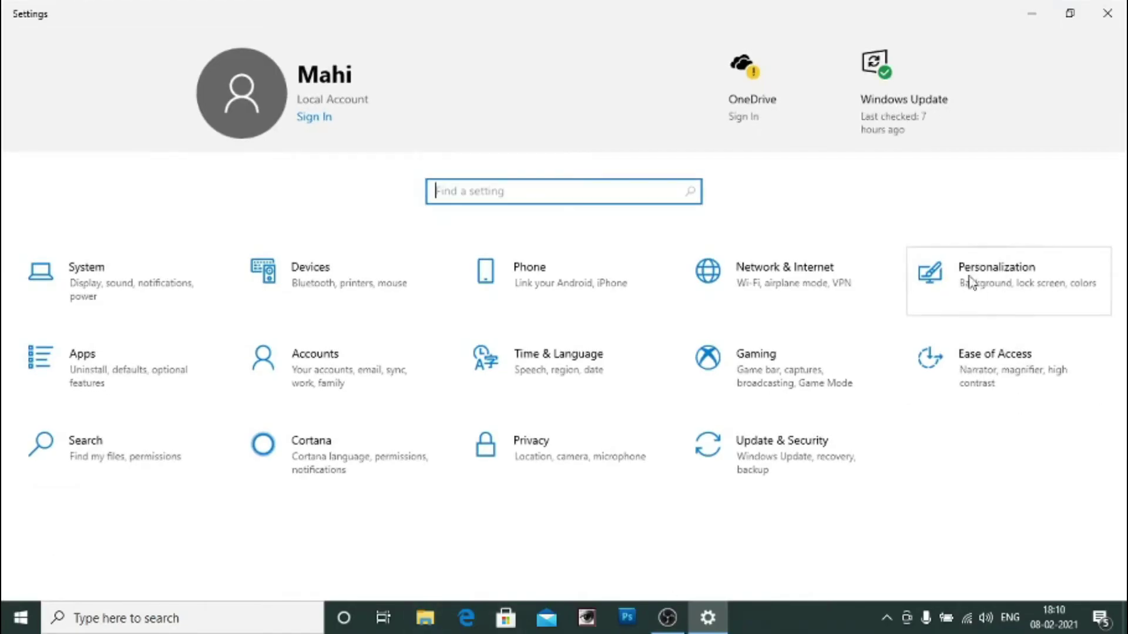
left_click(998, 289)
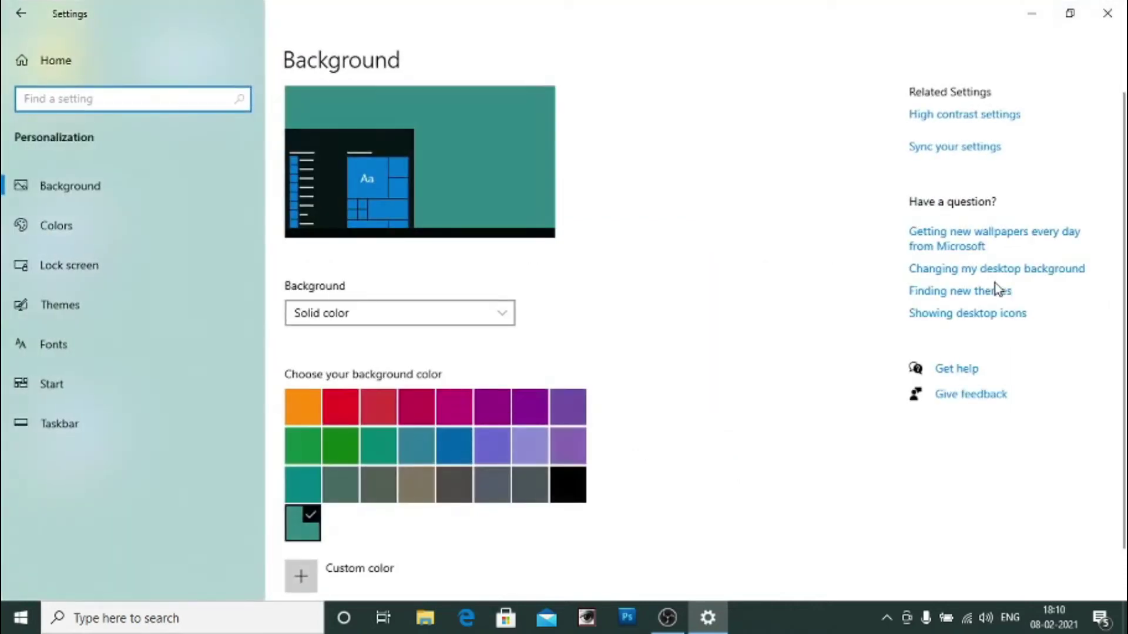
left_click(92, 308)
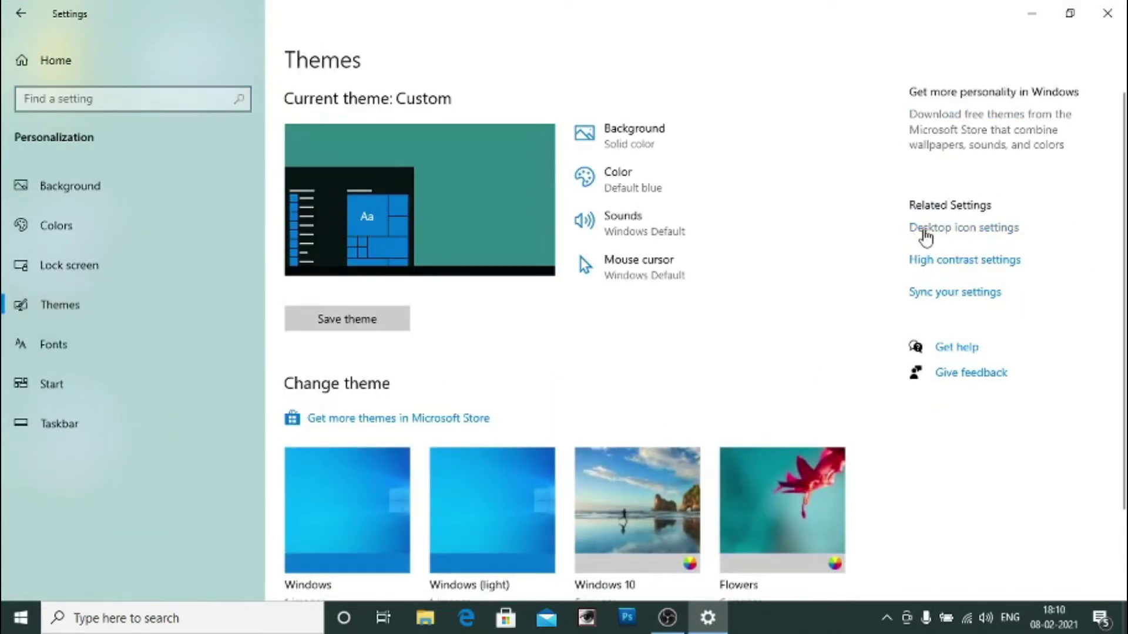
left_click(973, 230)
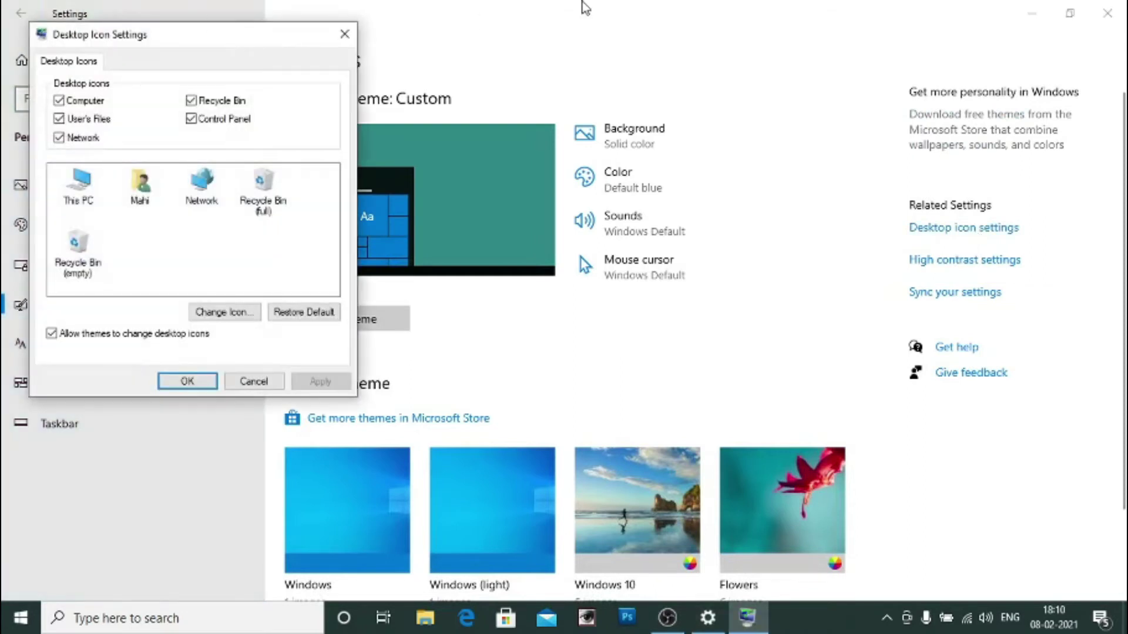
left_click(1032, 13)
left_click_drag(184, 43, 521, 81)
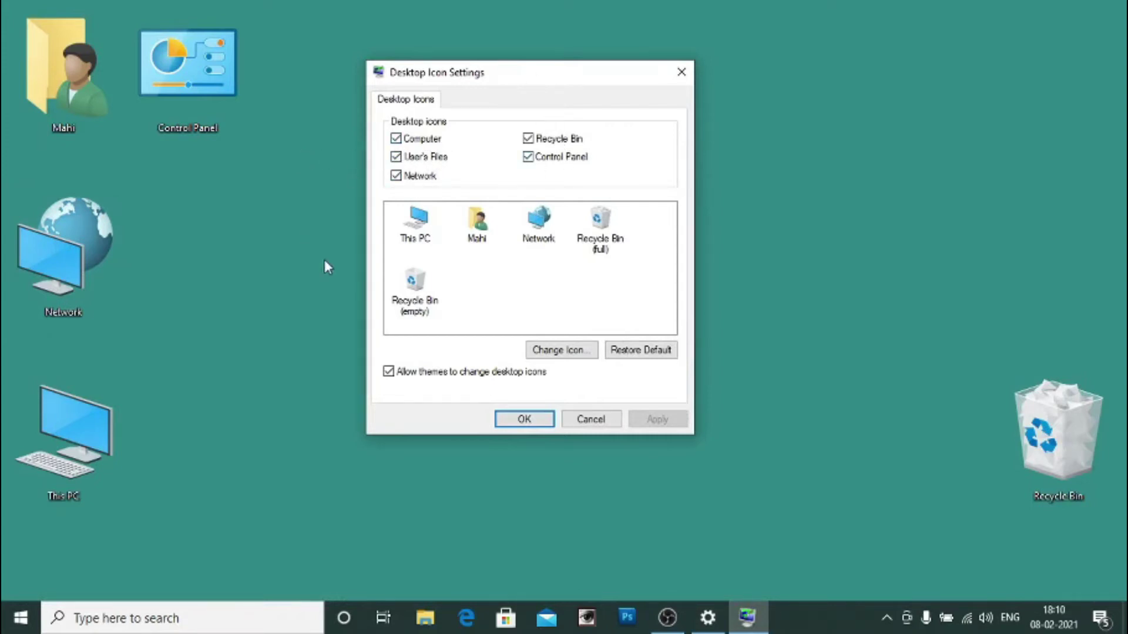
Step: Hide the User's Files, Network and Control Panel desktop icons, keeping Computer and Recycle Bin enabled, and apply the change
left_click(432, 139)
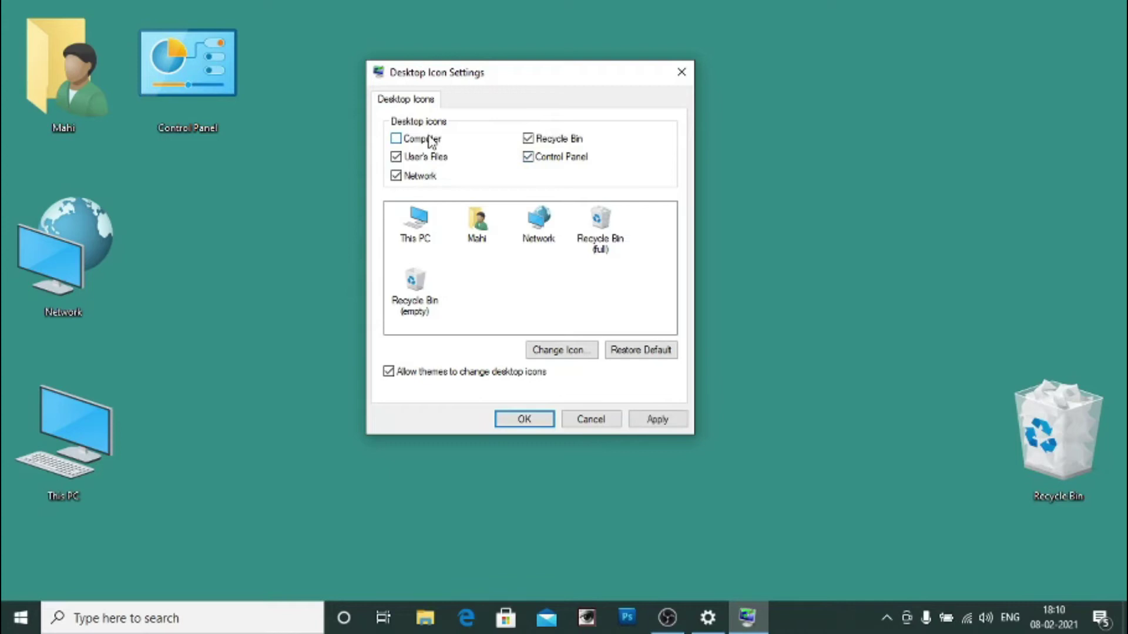
left_click(432, 140)
left_click(428, 160)
left_click(428, 178)
left_click(428, 178)
left_click(428, 178)
left_click(538, 159)
left_click(658, 420)
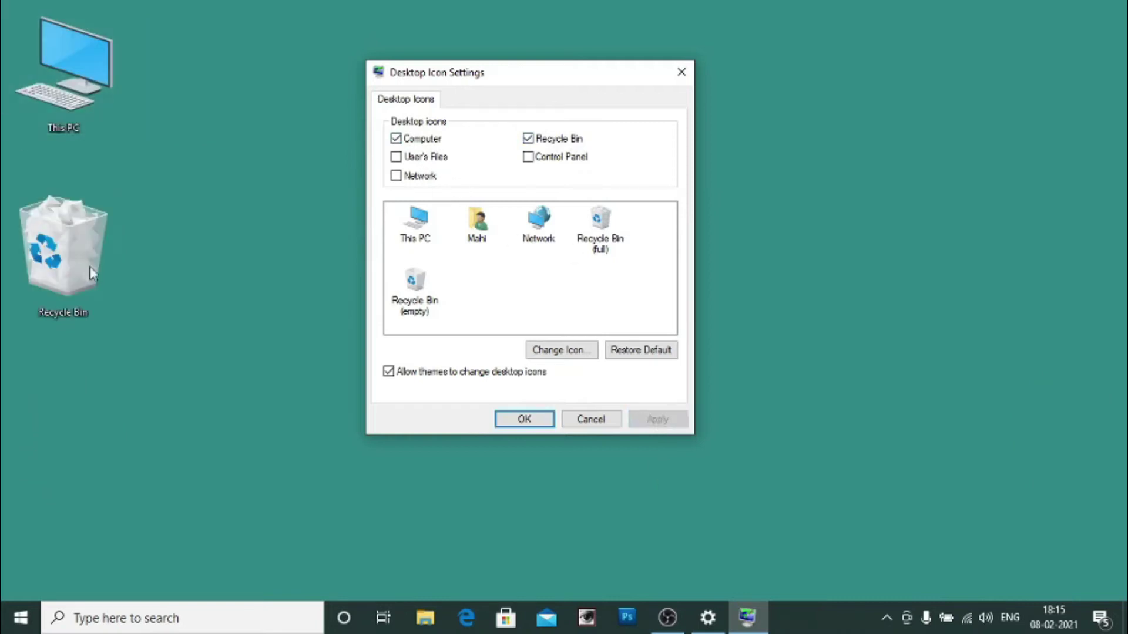
left_click_drag(292, 350, 5, 23)
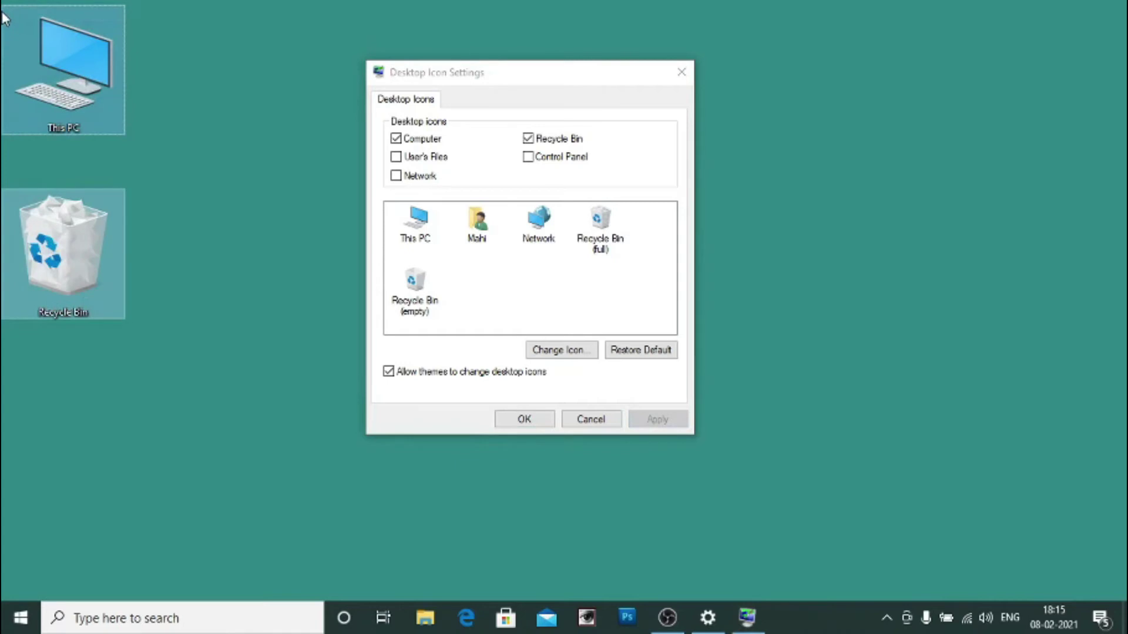
Step: Enable the User's Files, Network and Control Panel icons and apply them to the desktop
left_click(418, 157)
left_click(424, 178)
left_click(558, 162)
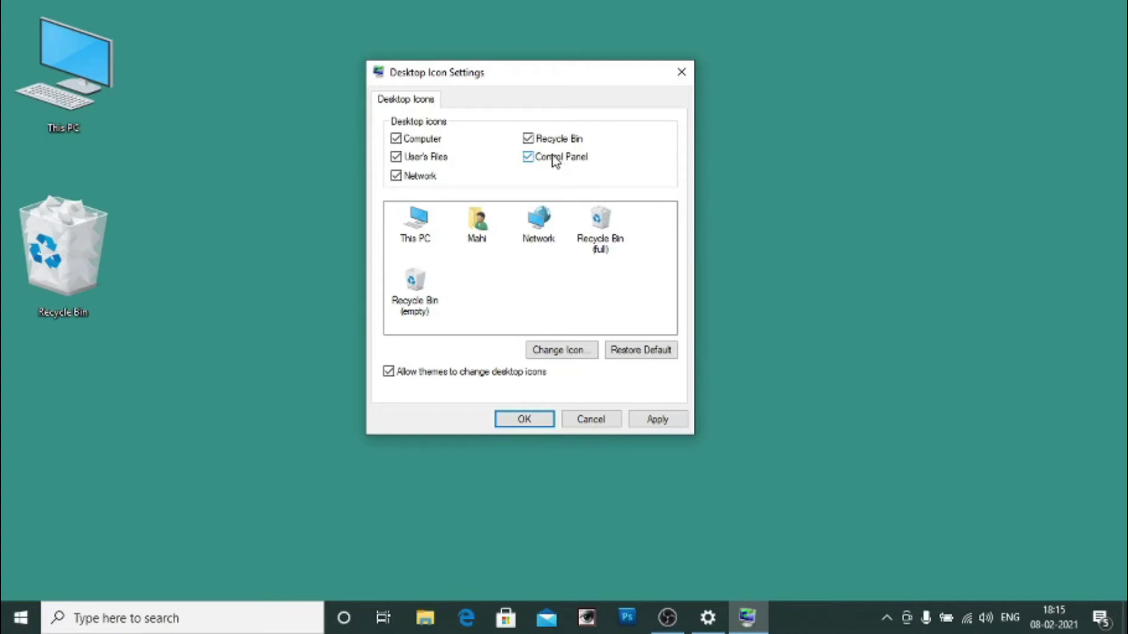
left_click(659, 419)
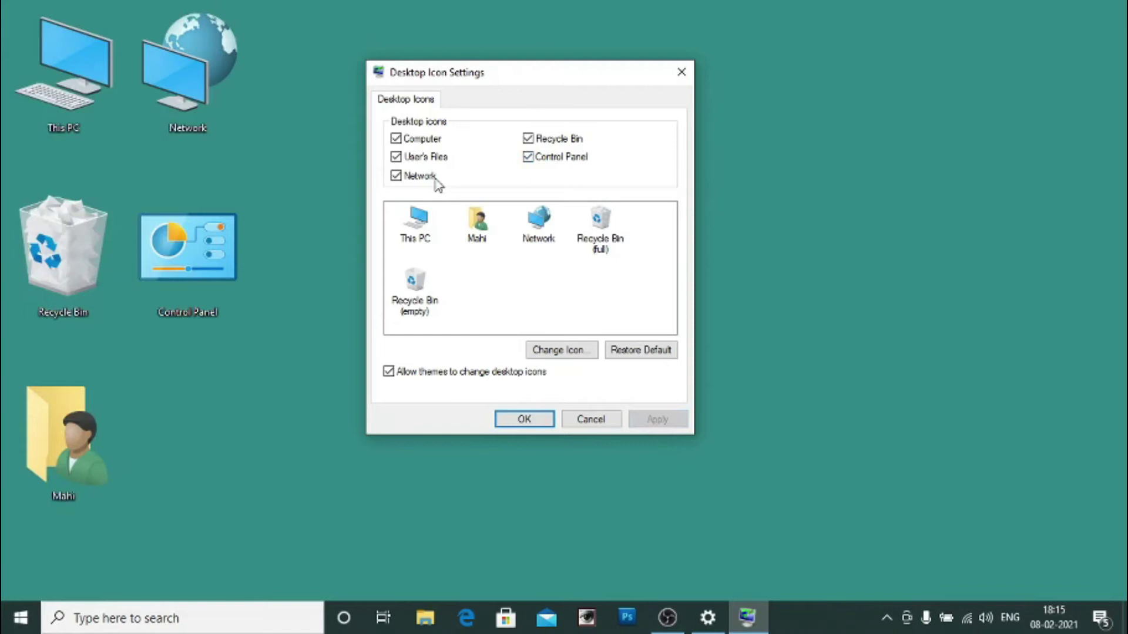
Step: Hide all five desktop icons: Computer, User's Files, Network, Recycle Bin and Control Panel, and apply the change
left_click(414, 138)
left_click(417, 157)
left_click(424, 176)
left_click(538, 156)
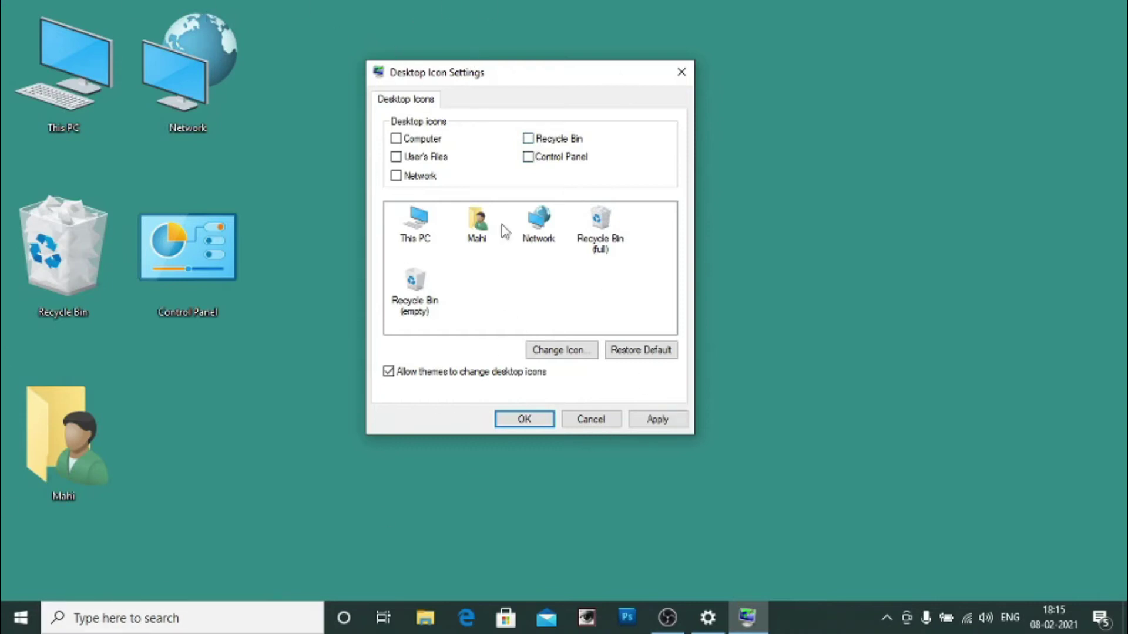
left_click(649, 420)
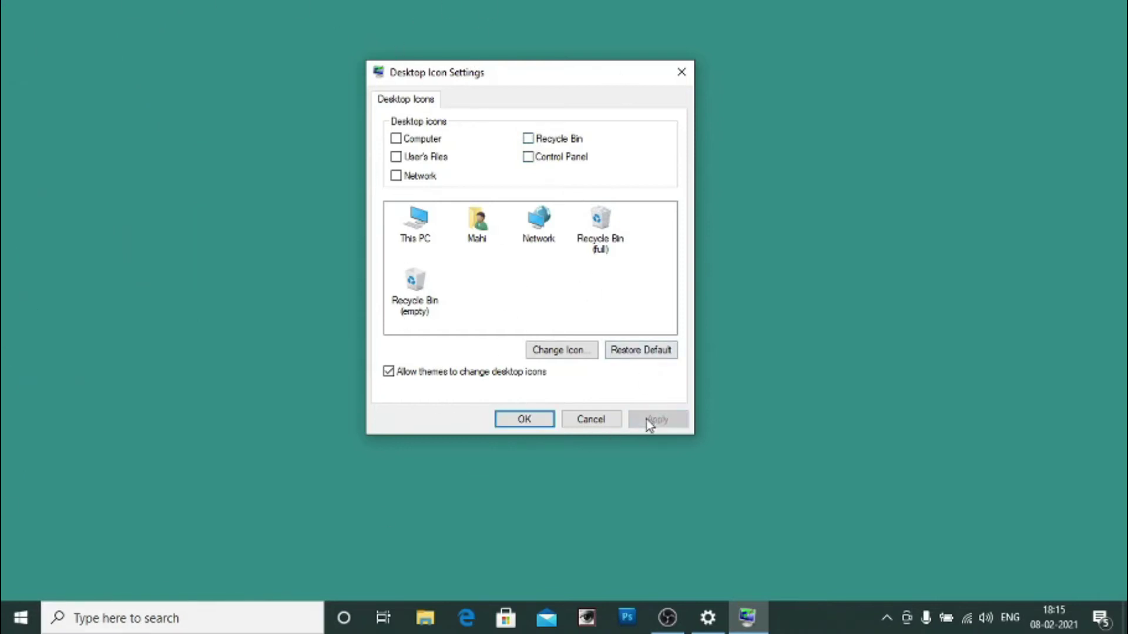
Step: Enable only the Computer icon and apply it so This PC is shown on the desktop
left_click(420, 141)
left_click(416, 238)
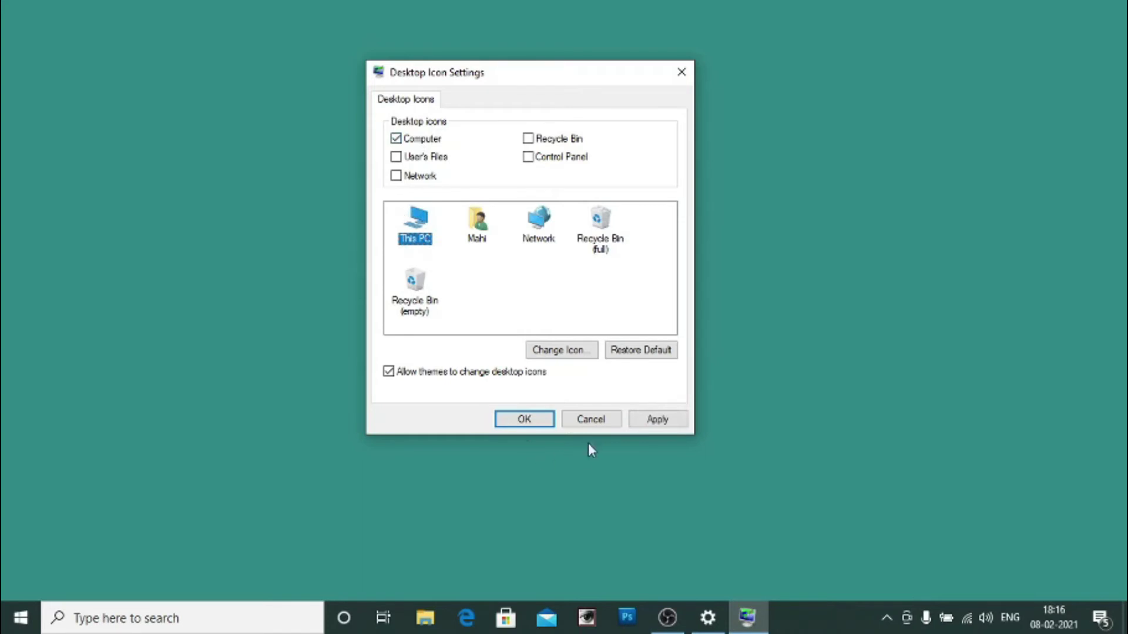
left_click(649, 421)
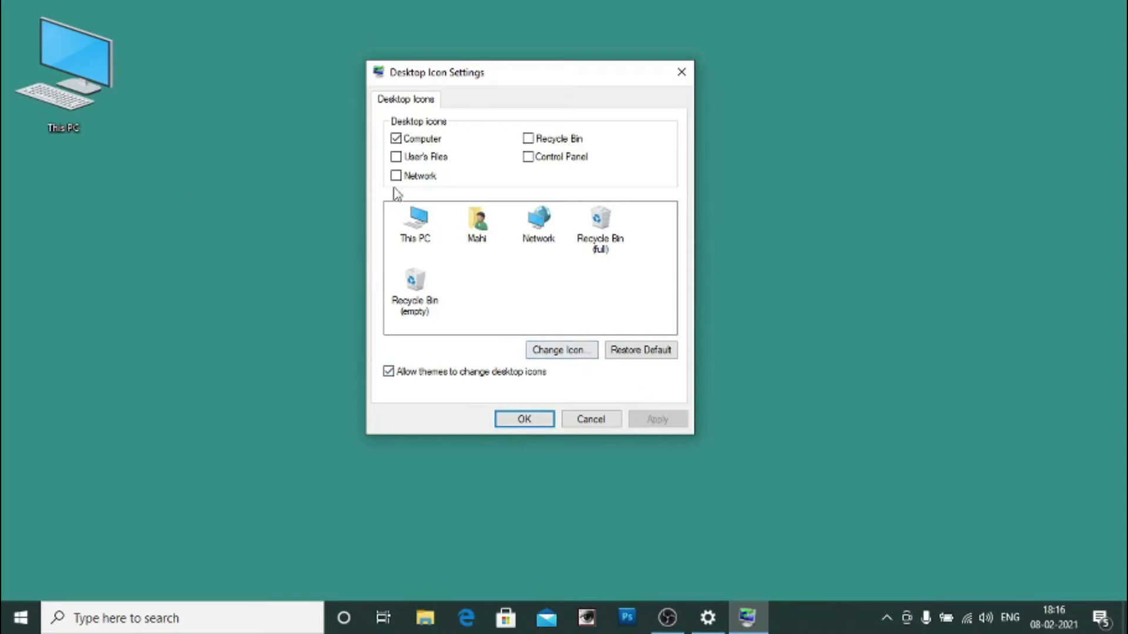
Step: Change the This PC icon to the overlapping blue monitors icon from imageres.dll and apply it to the desktop
left_click(565, 354)
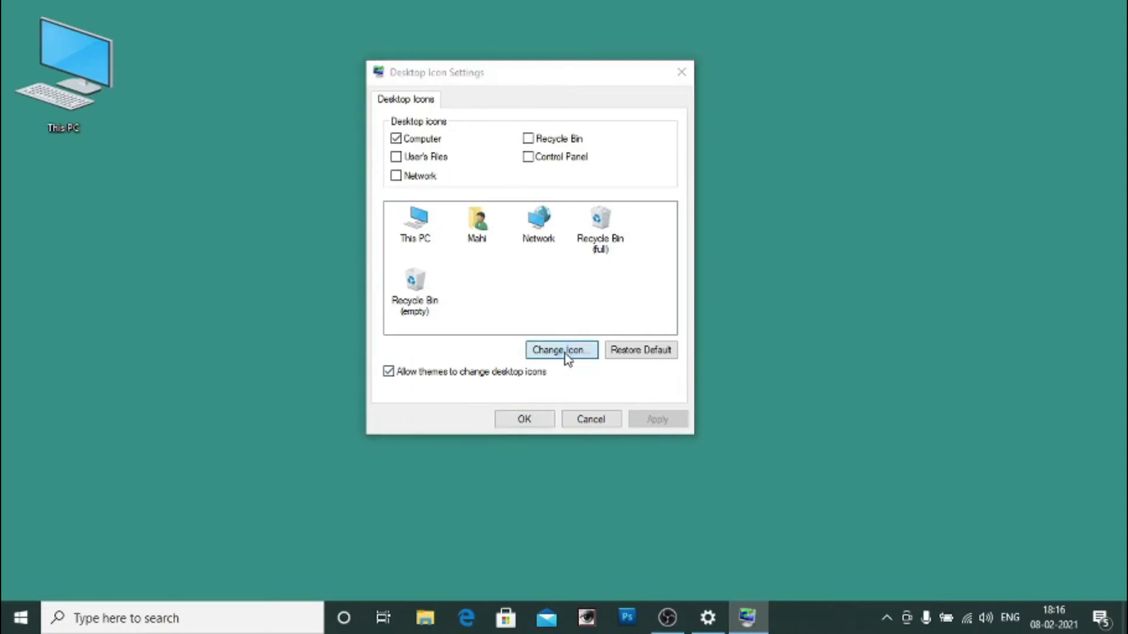
scroll(503, 301, "right", 4)
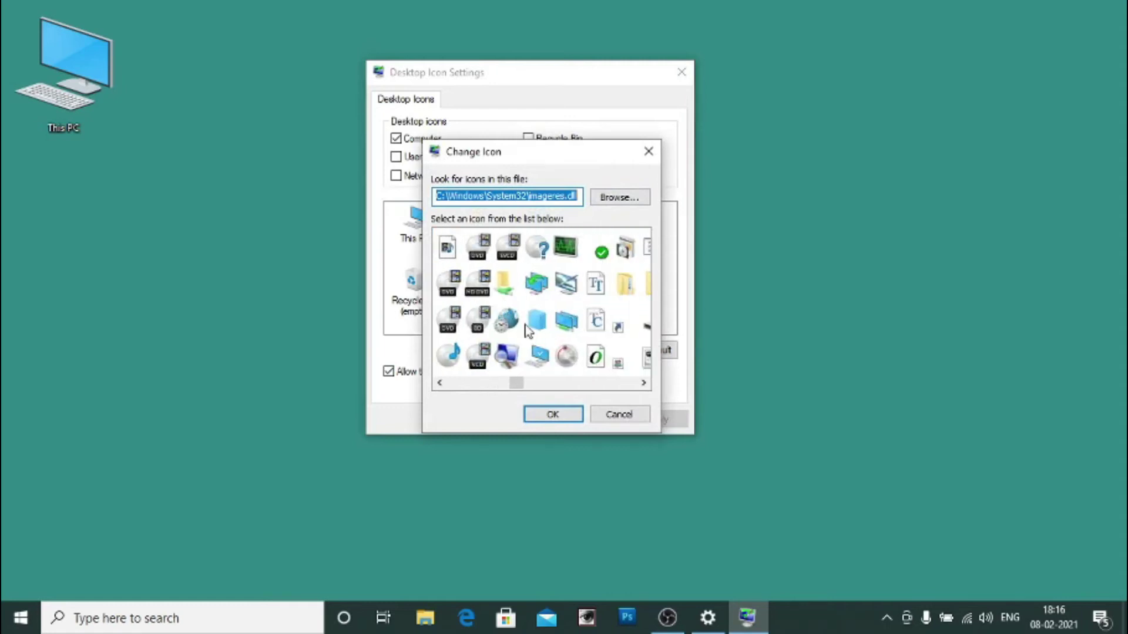
left_click(562, 322)
scroll(558, 320, "right", 4)
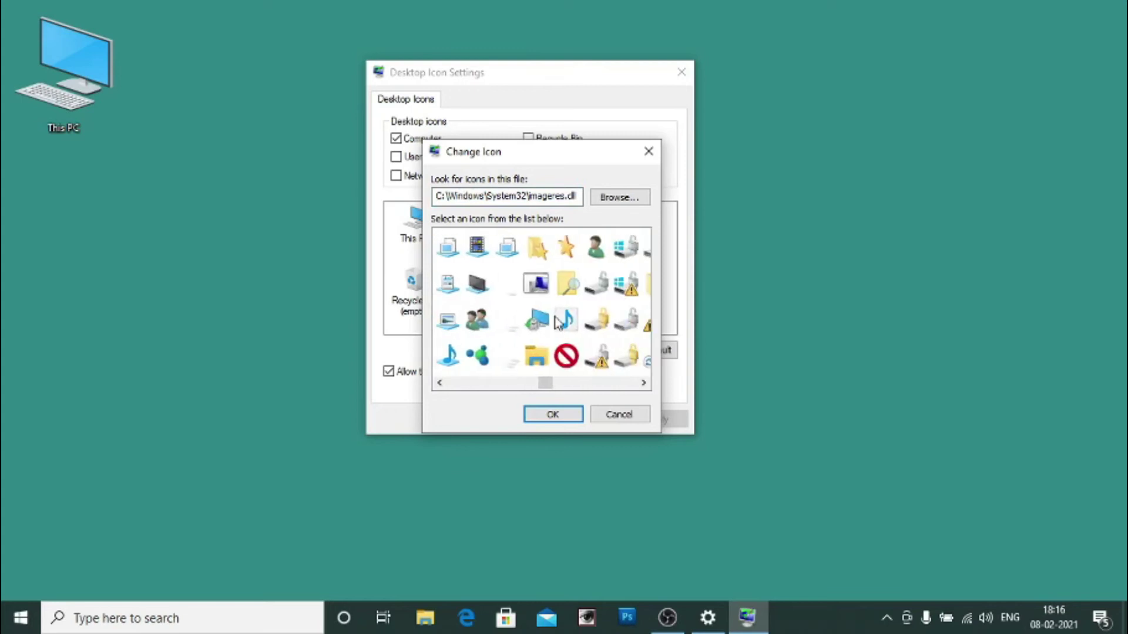
scroll(557, 323, "right", 5)
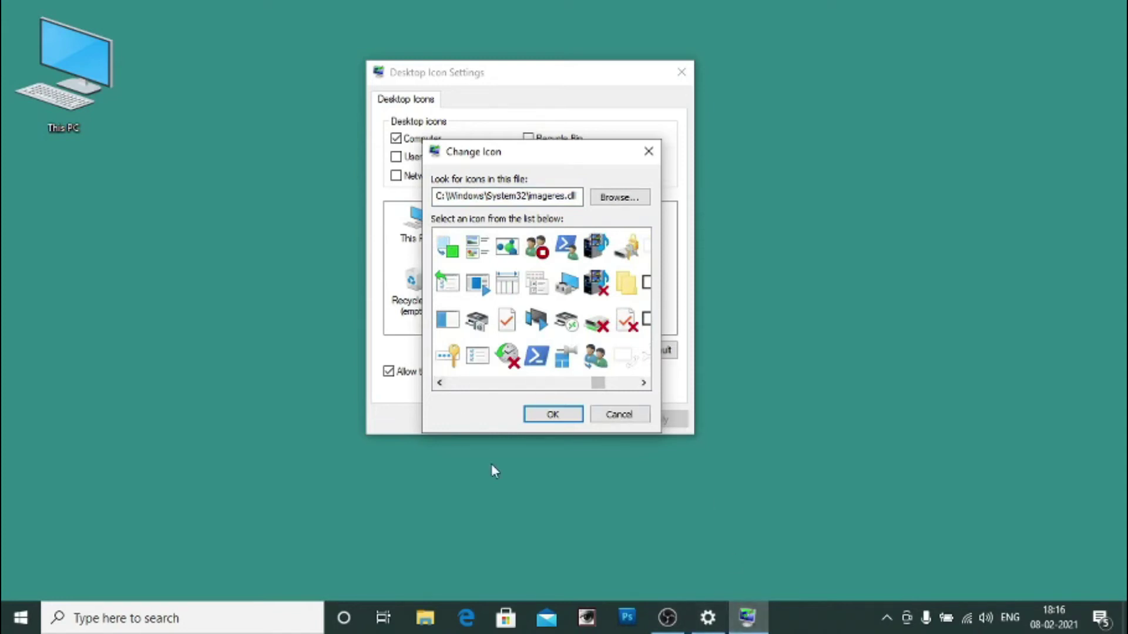
scroll(536, 312, "left", 5)
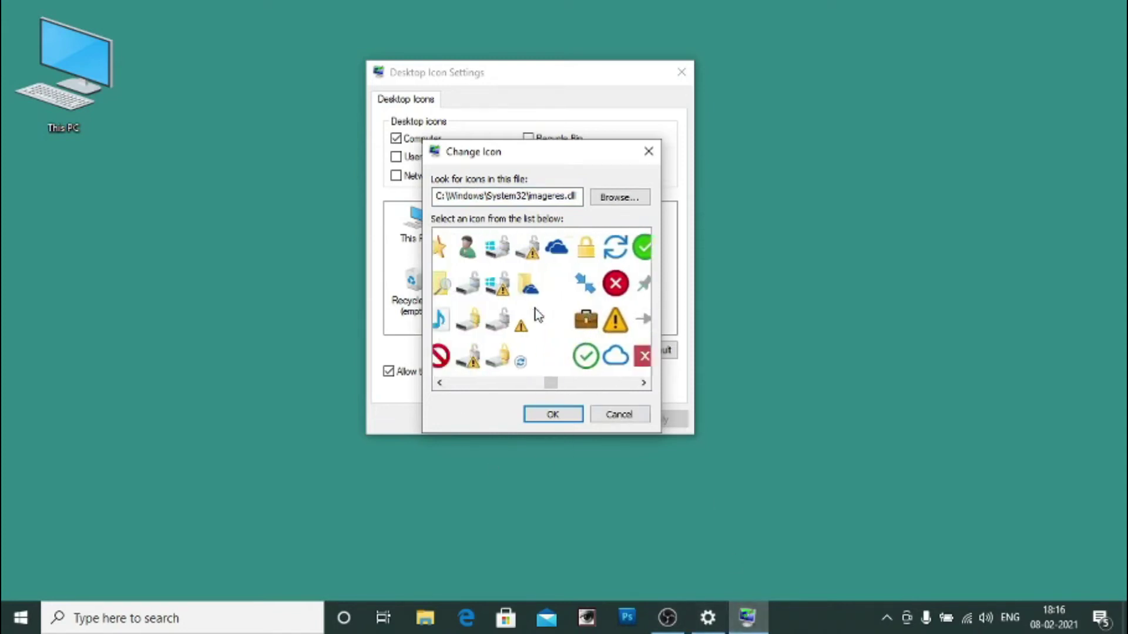
scroll(538, 314, "left", 4)
left_click(541, 363)
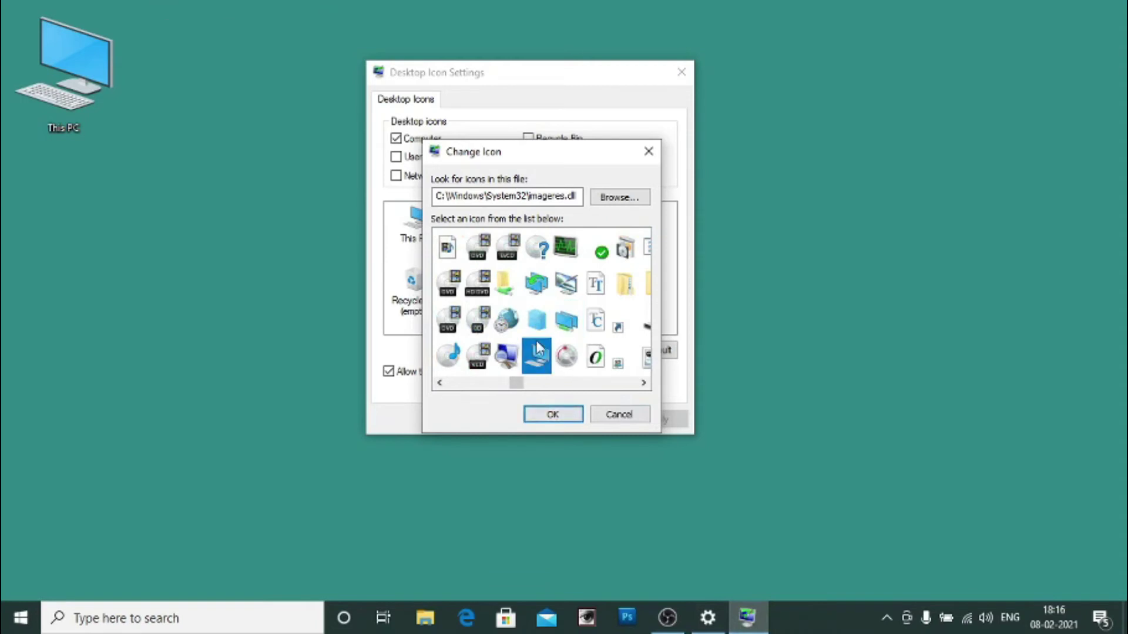
left_click(563, 327)
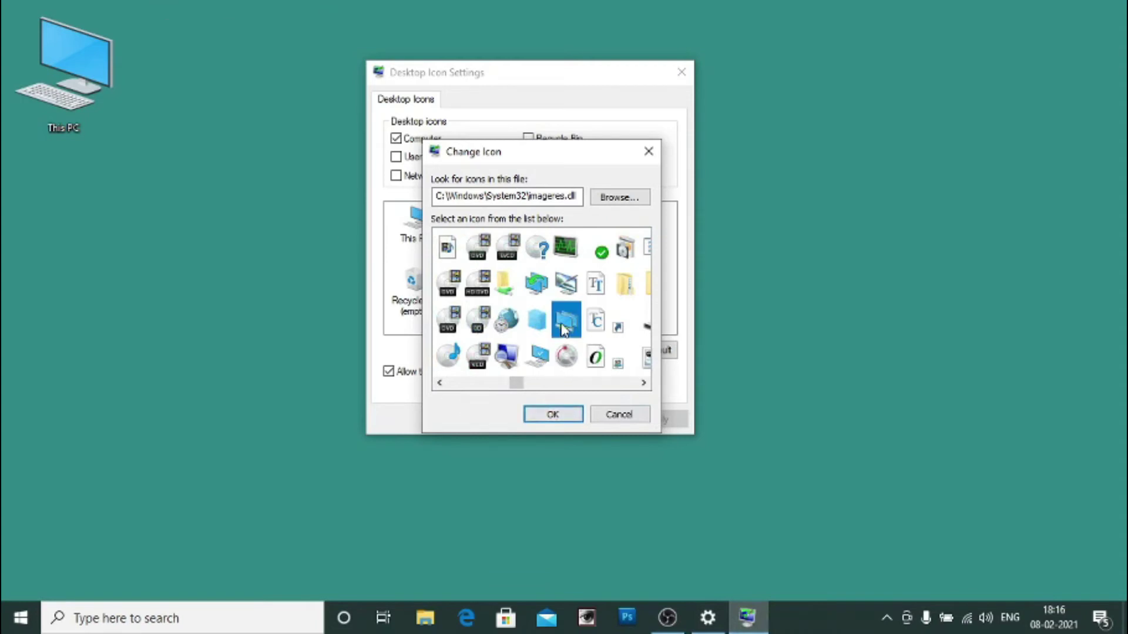
left_click(555, 415)
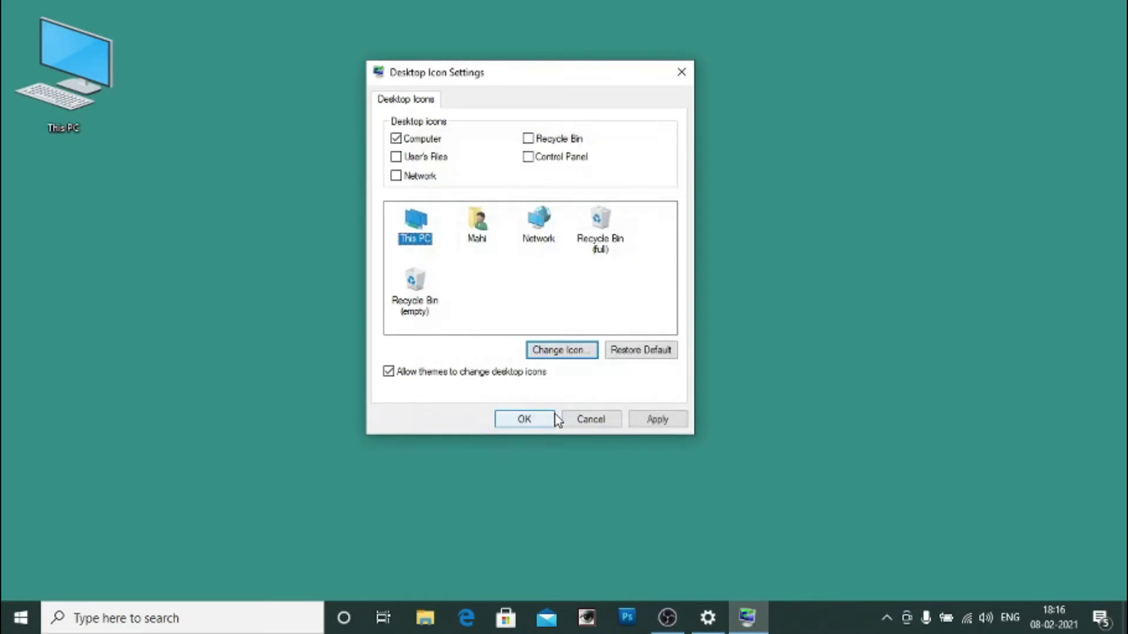
left_click(659, 423)
left_click_drag(21, 168, 121, 26)
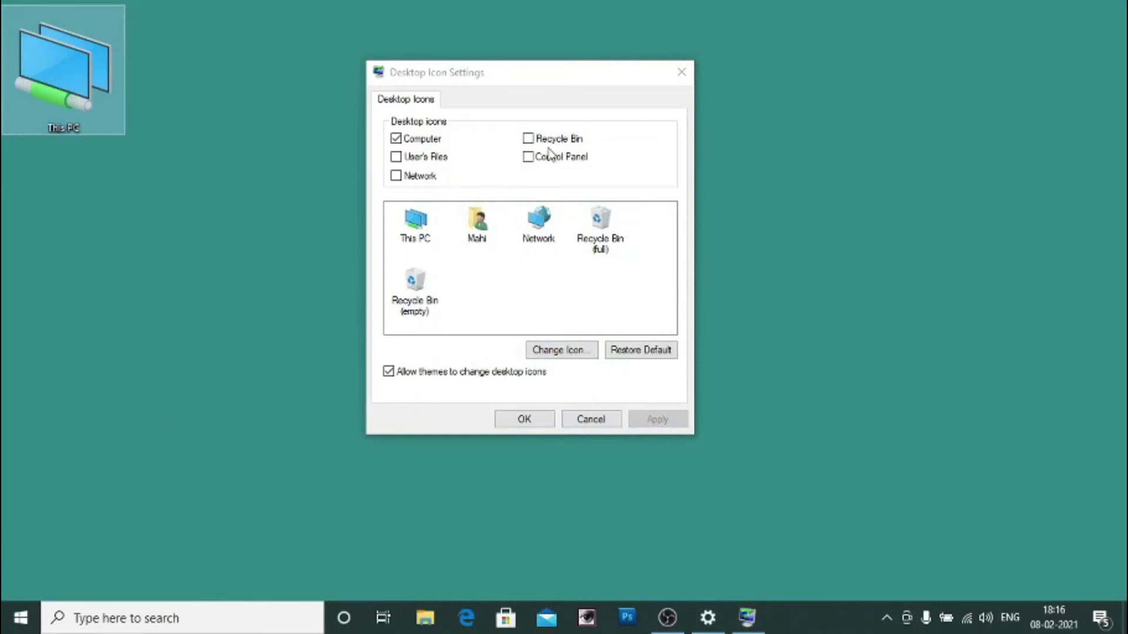
Step: Restore the default icon for This PC and apply it
left_click(627, 354)
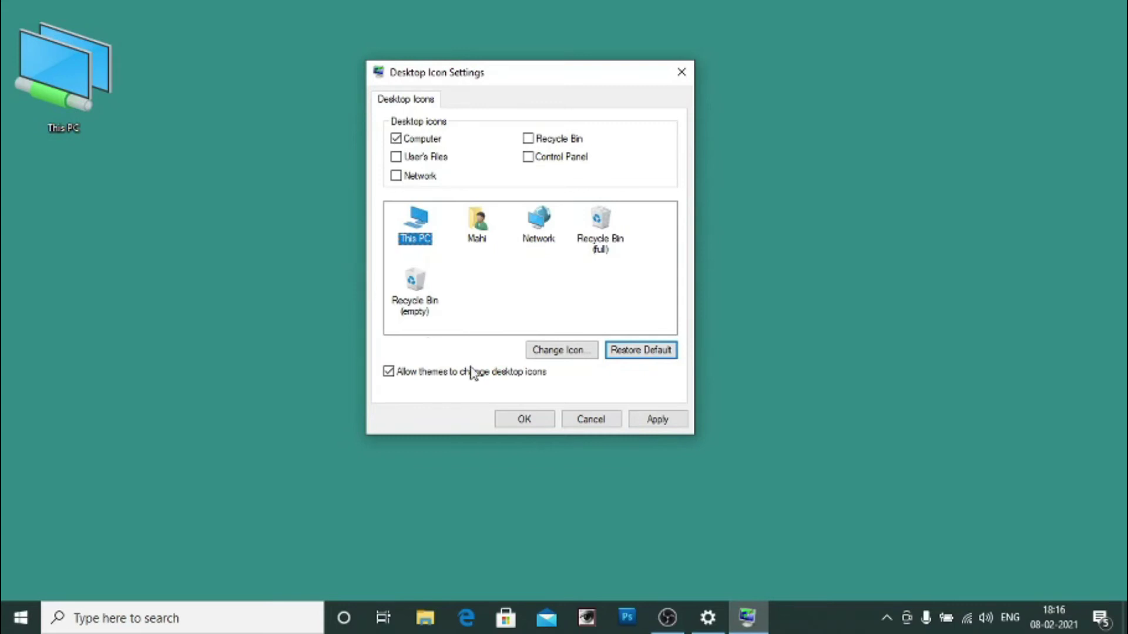
left_click(660, 421)
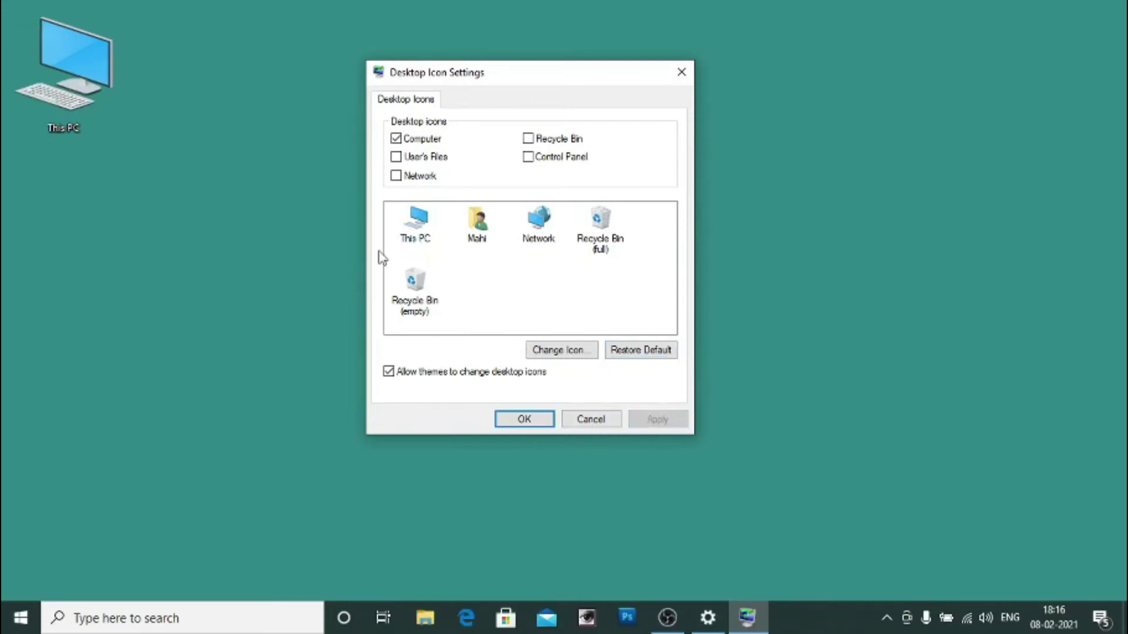
Step: Apply the flat blue screen icon from imageres.dll to This PC, and return it to its default icon
left_click(409, 241)
left_click(569, 353)
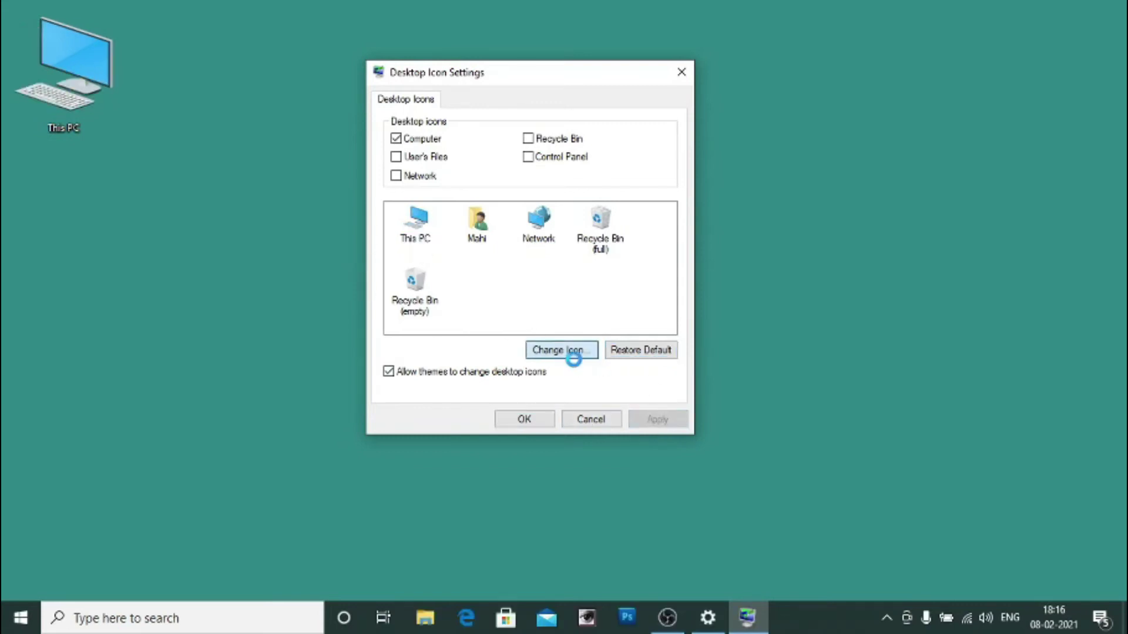
left_click(627, 292)
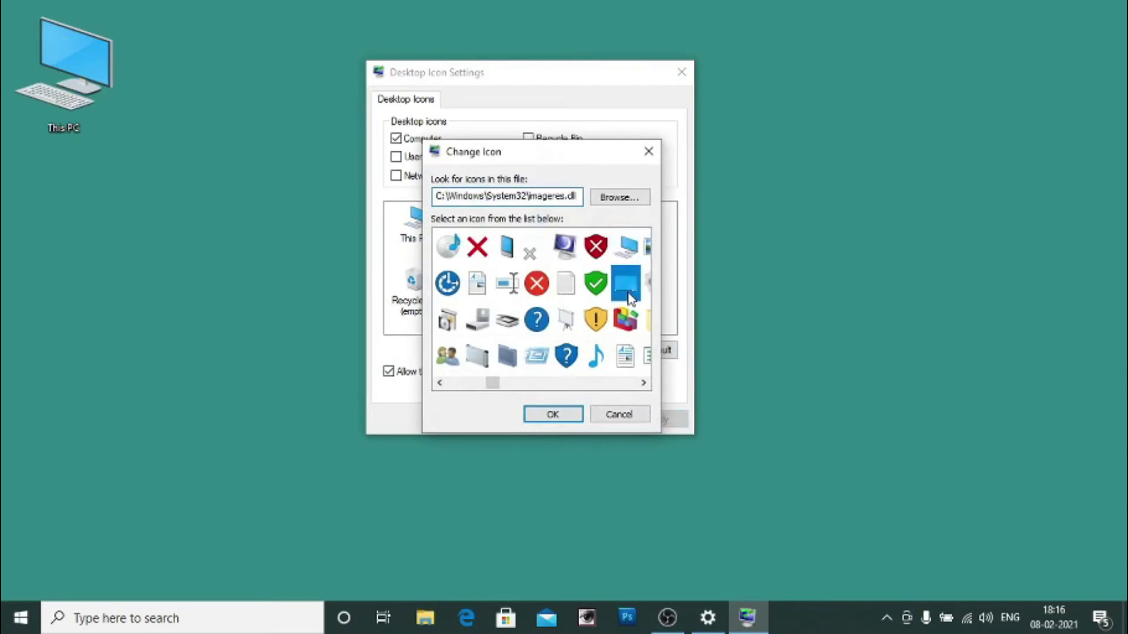
left_click(553, 415)
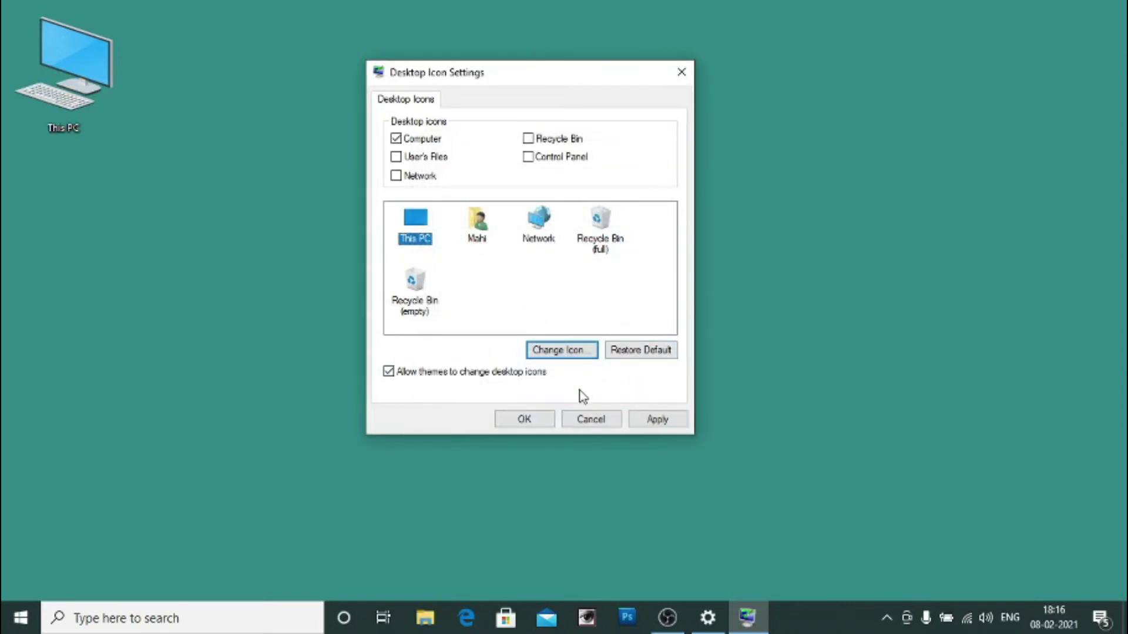
left_click(656, 420)
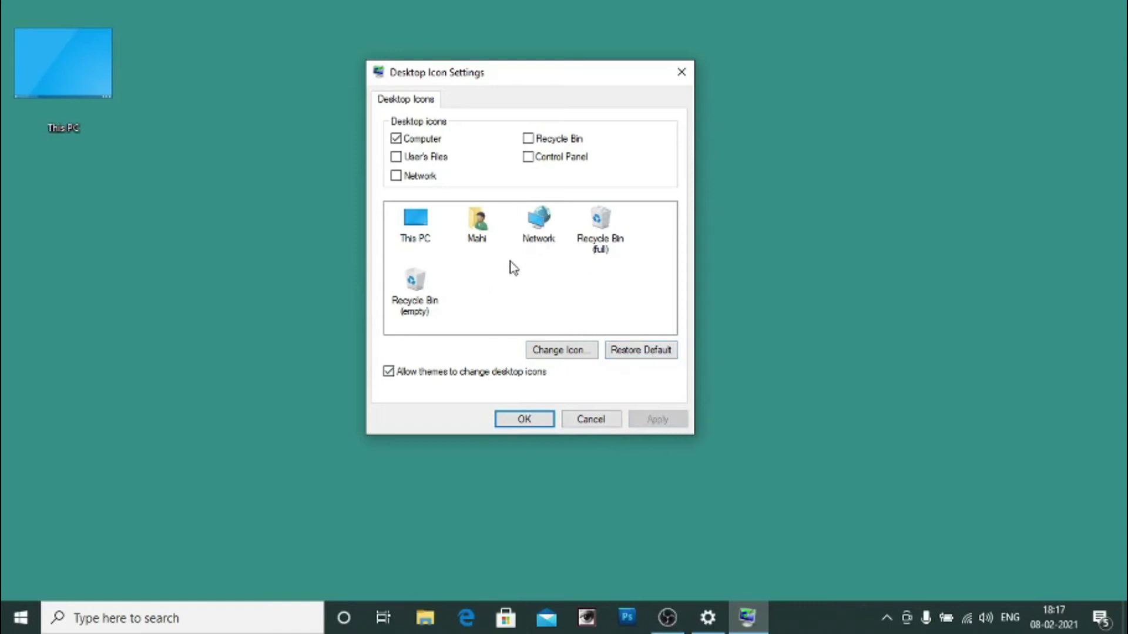
left_click(643, 360)
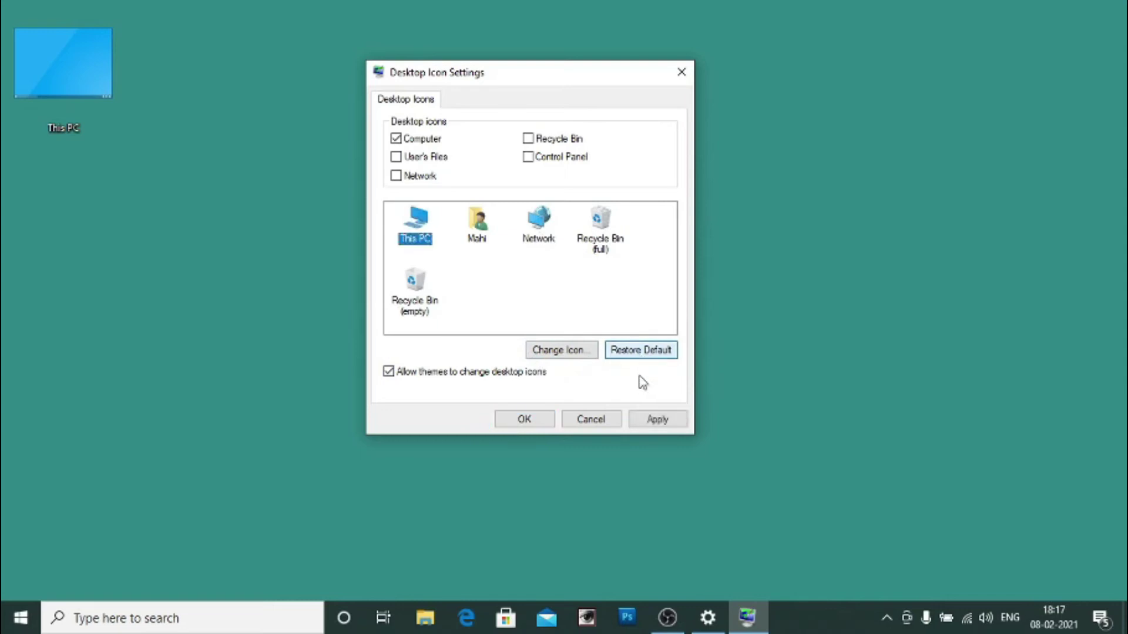
left_click(639, 421)
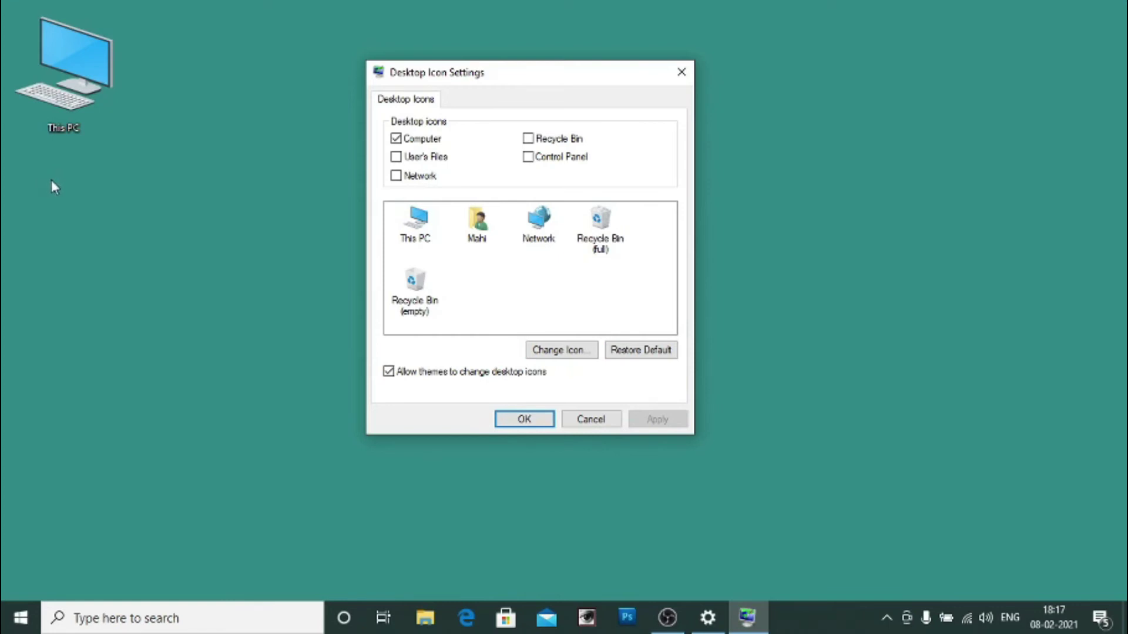
Step: Enable the User's Files, Network, Recycle Bin and Control Panel desktop icons alongside Computer and apply the change
left_click(418, 158)
left_click(422, 176)
left_click(557, 139)
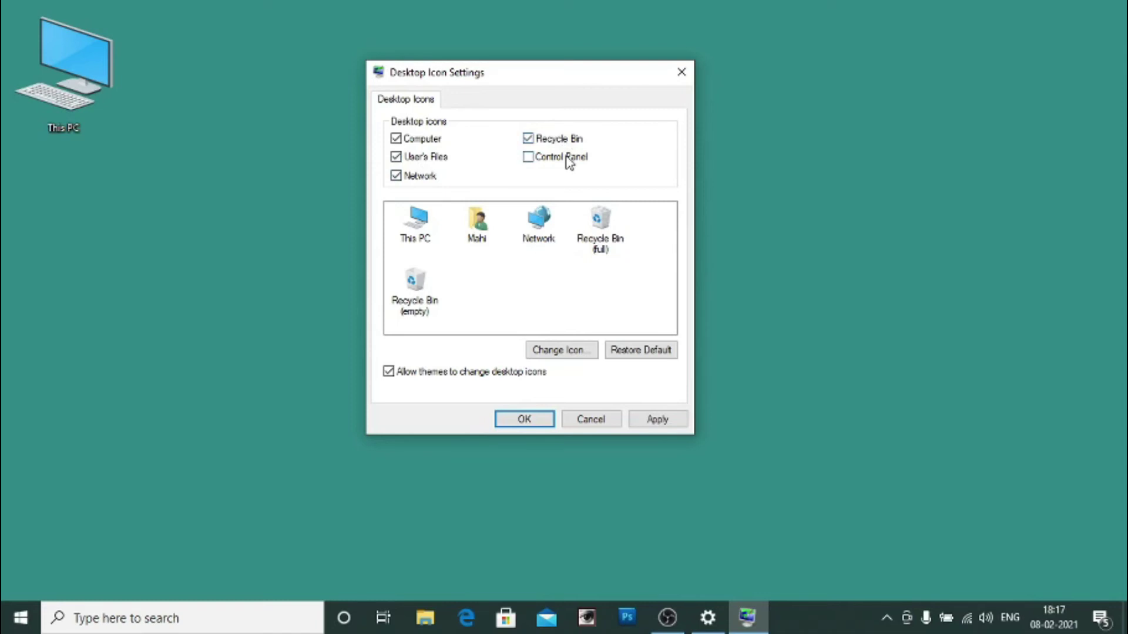
left_click(645, 425)
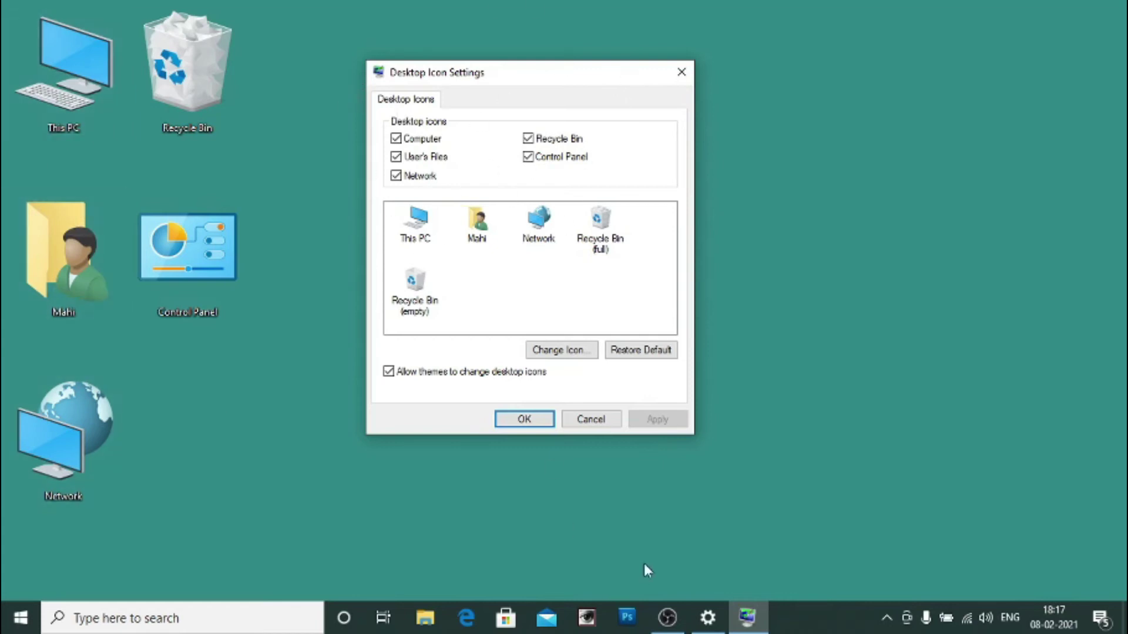
Step: Accept the desktop icon settings, and hide all desktop icons and show them again
left_click(520, 420)
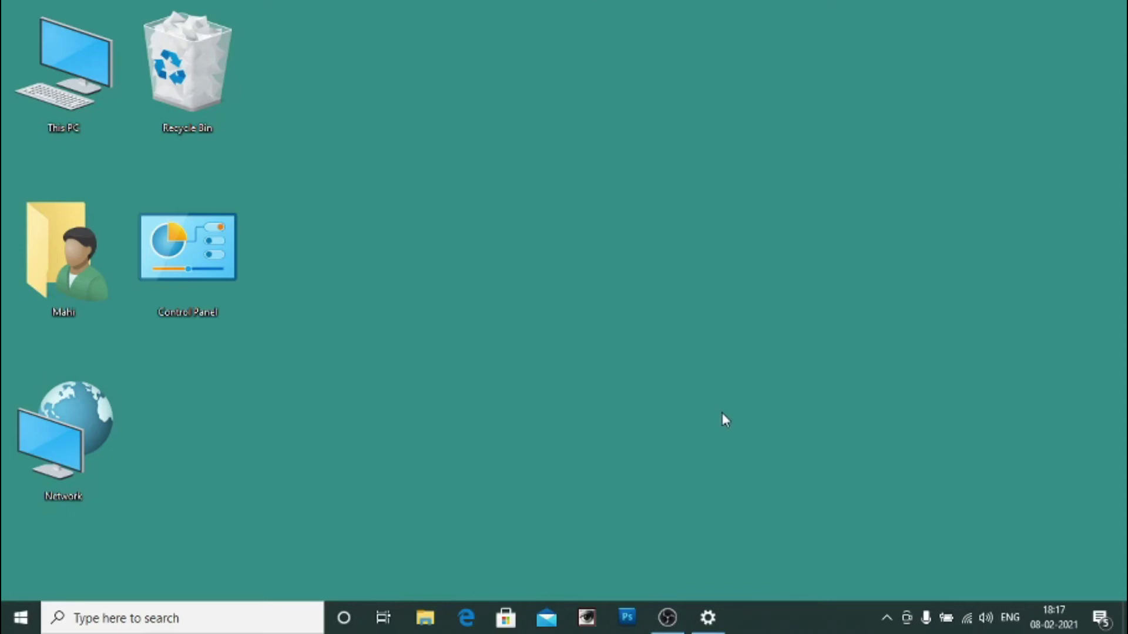
right_click(588, 145)
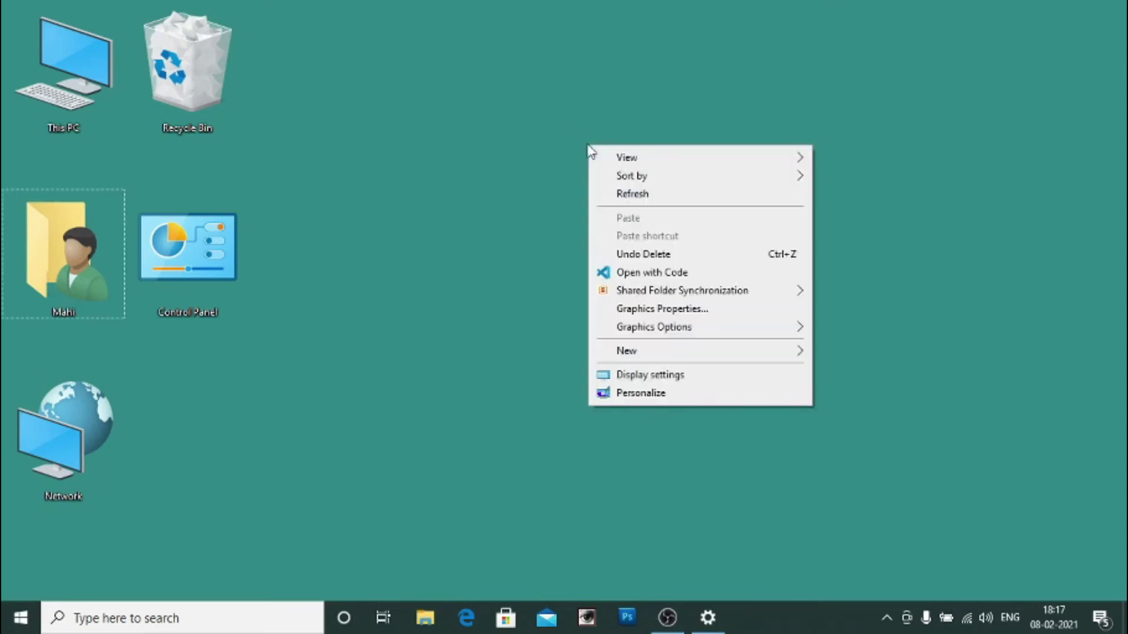
mouse_move(611, 160)
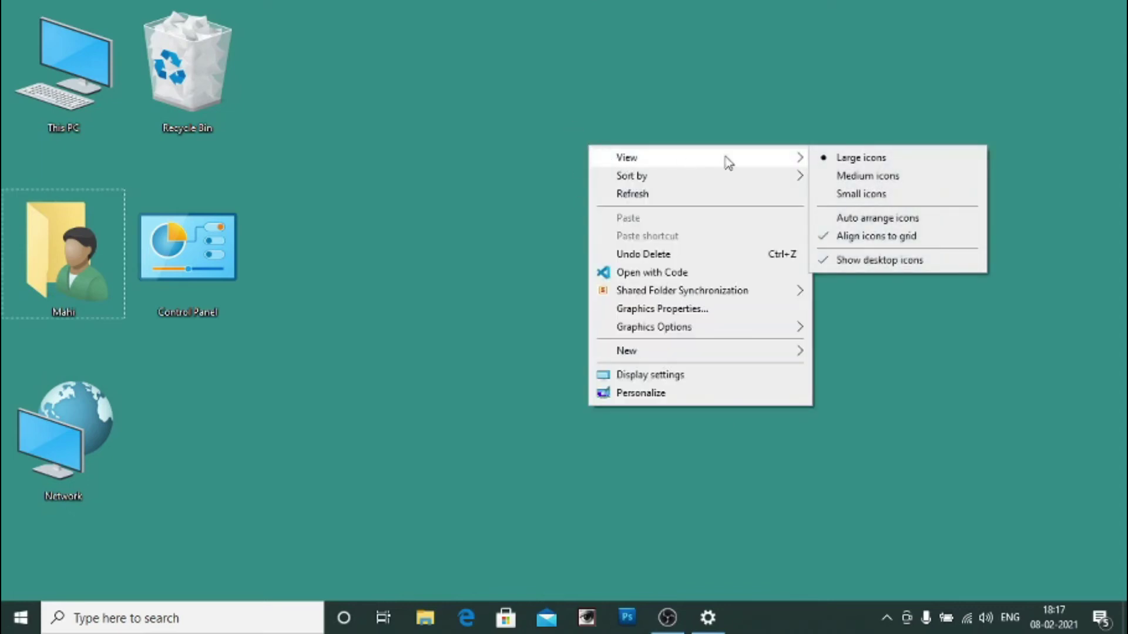
left_click(839, 262)
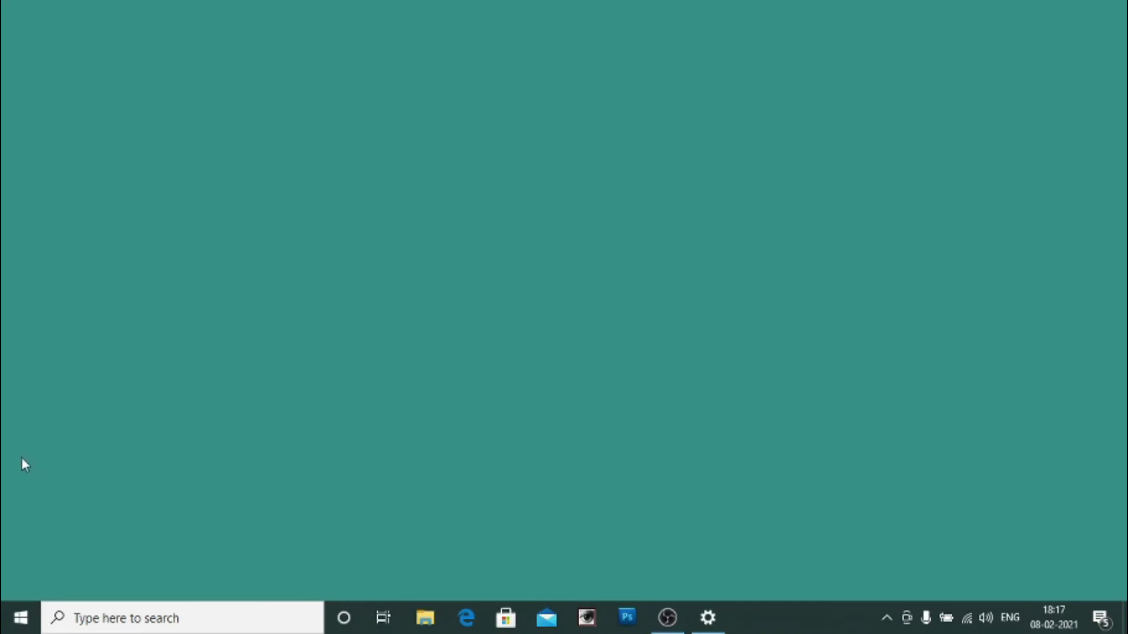
right_click(578, 137)
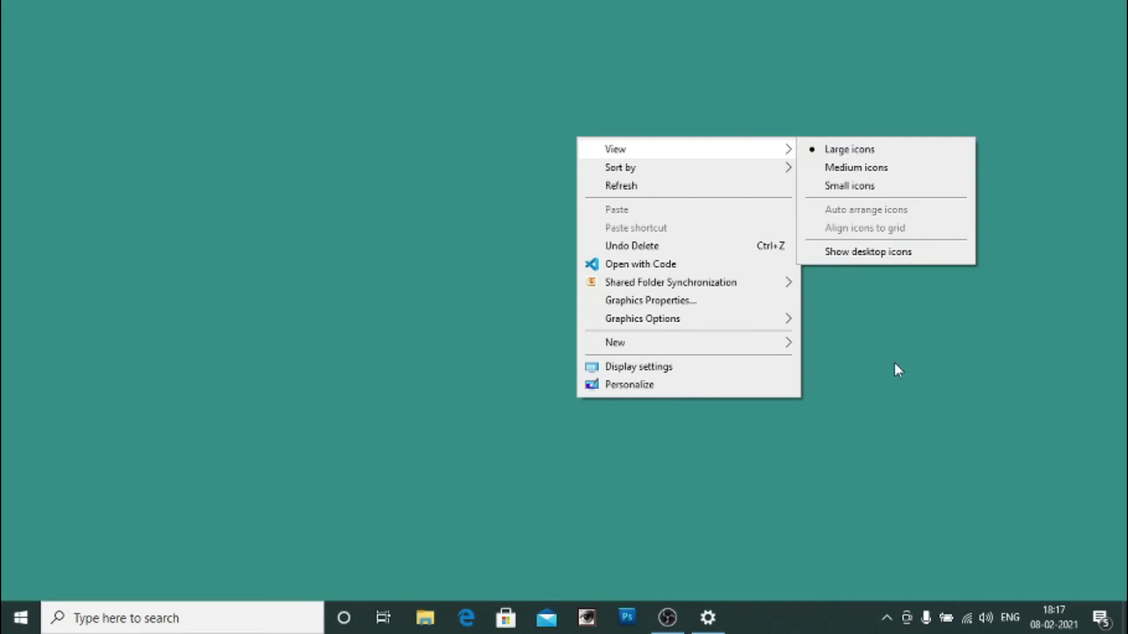
left_click(858, 252)
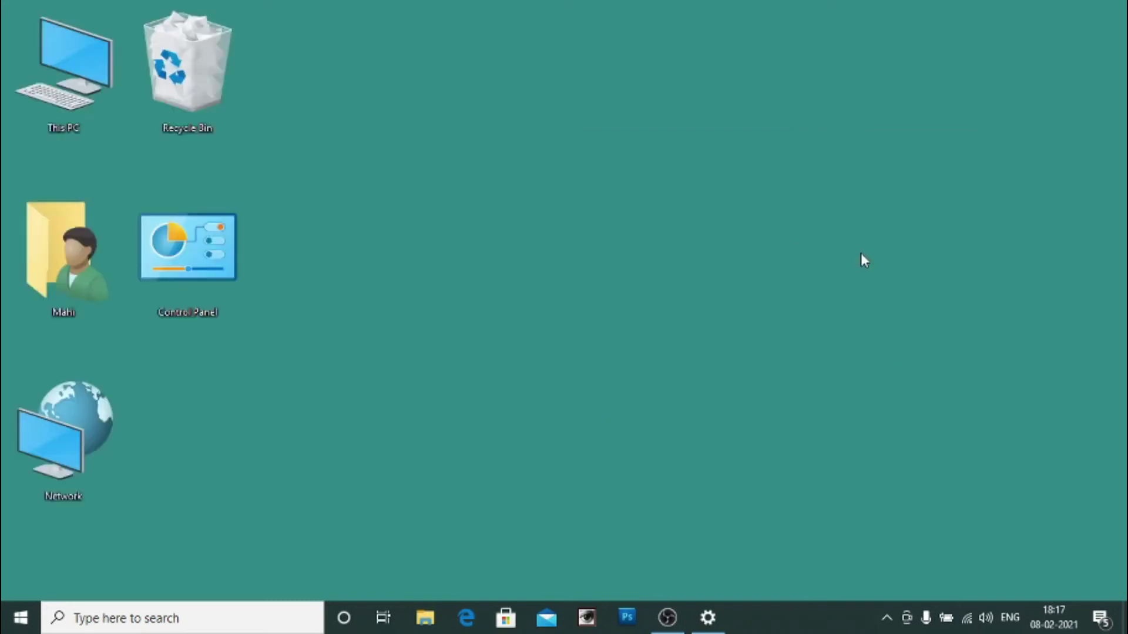
Step: Set the desktop icons to medium size
right_click(682, 133)
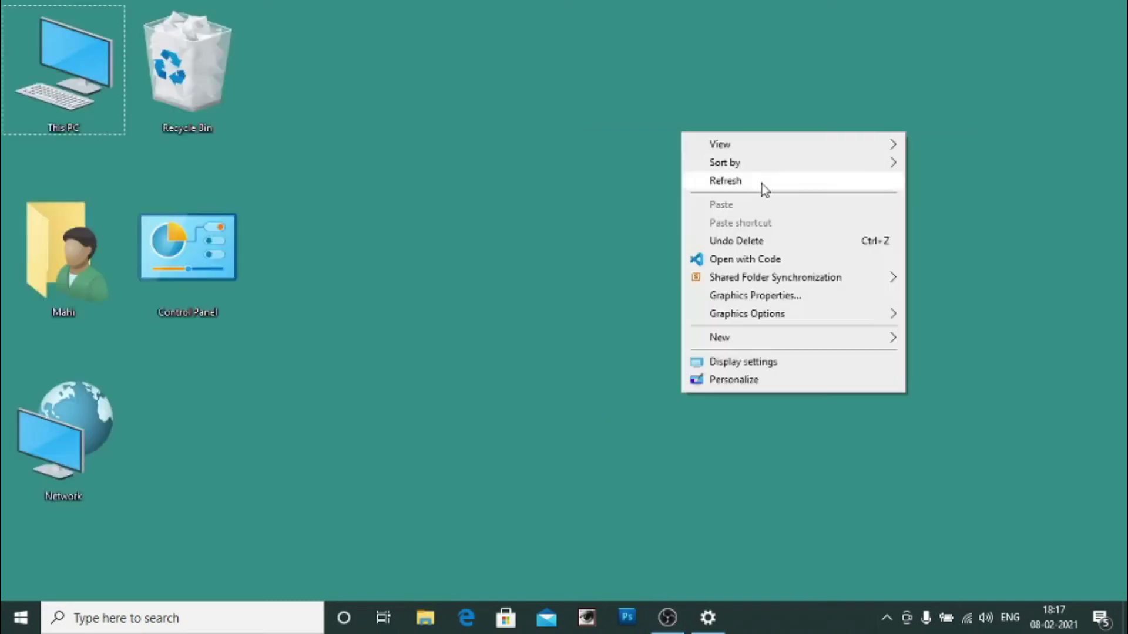
mouse_move(734, 144)
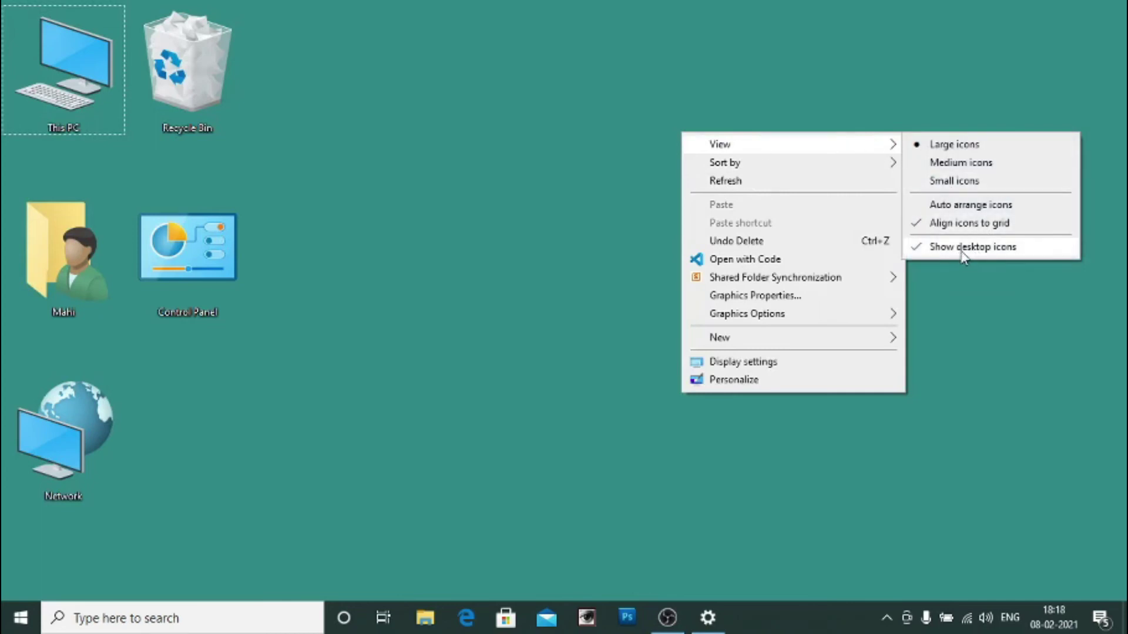
left_click(945, 165)
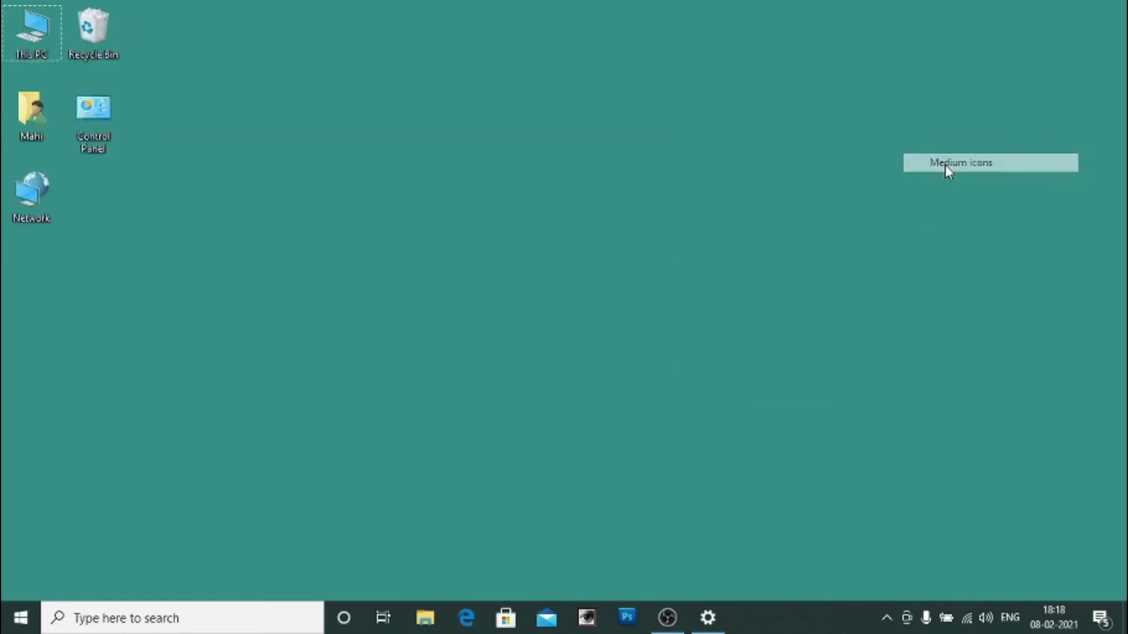
Step: Set the desktop icons to small size
right_click(666, 144)
mouse_move(834, 159)
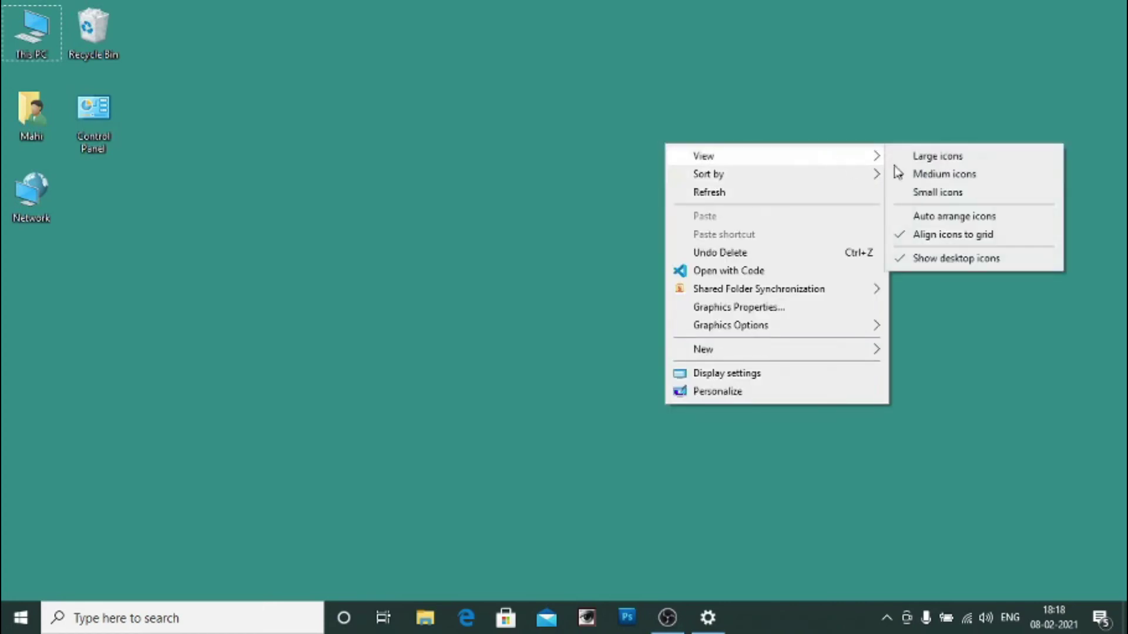
left_click(936, 193)
Step: Turn on automatic arrangement of the desktop icons and try to move the user folder and Network icons out of their column
right_click(697, 141)
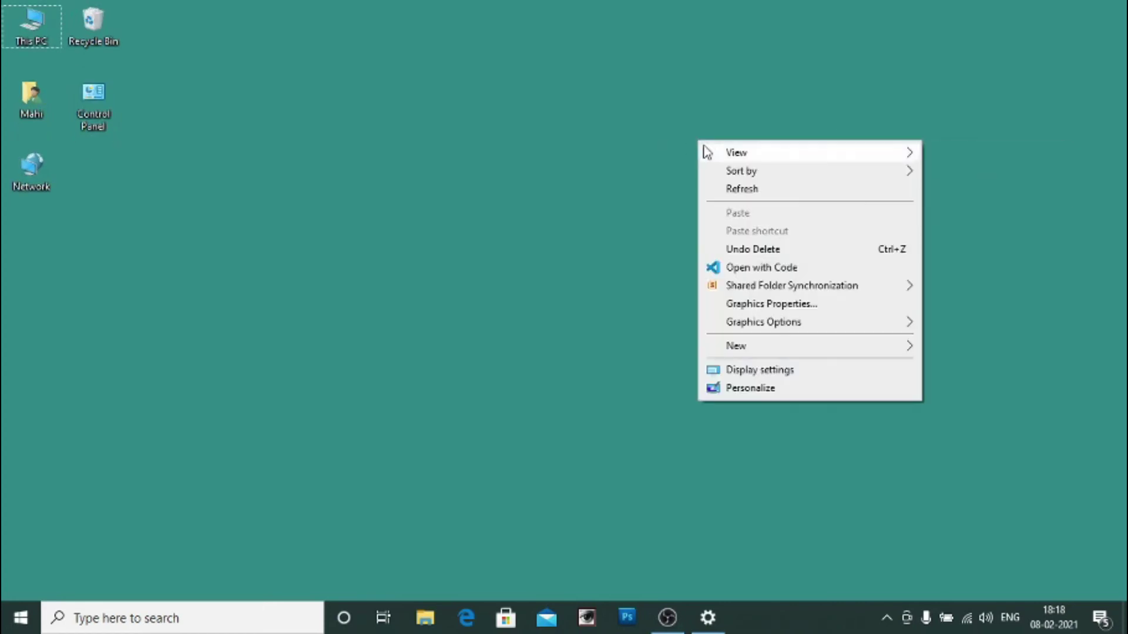
mouse_move(866, 154)
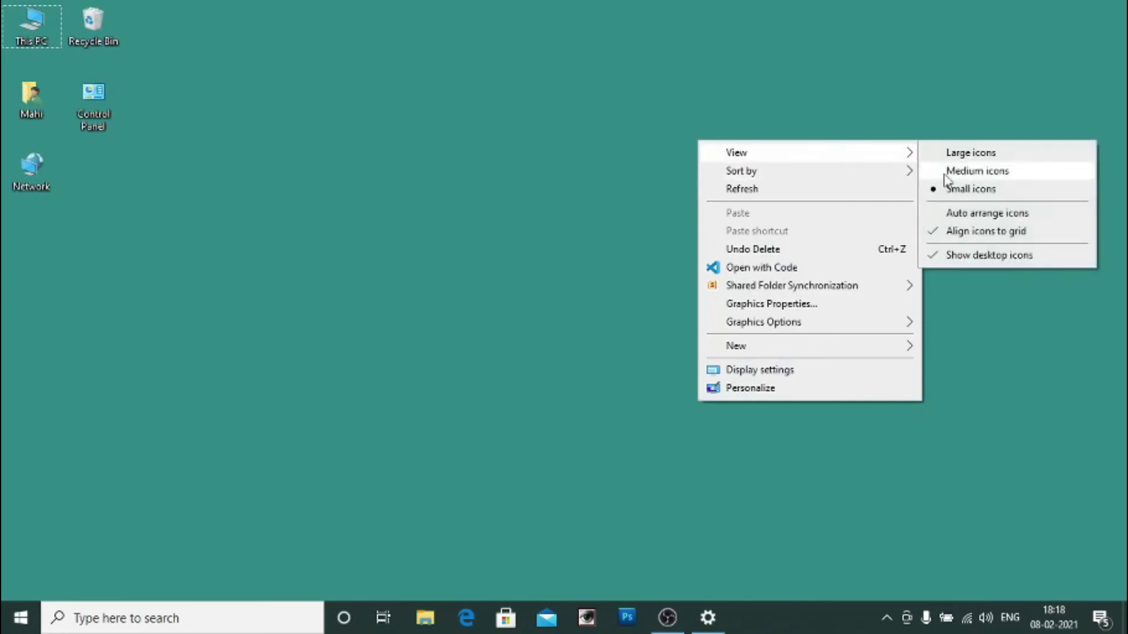
left_click(967, 215)
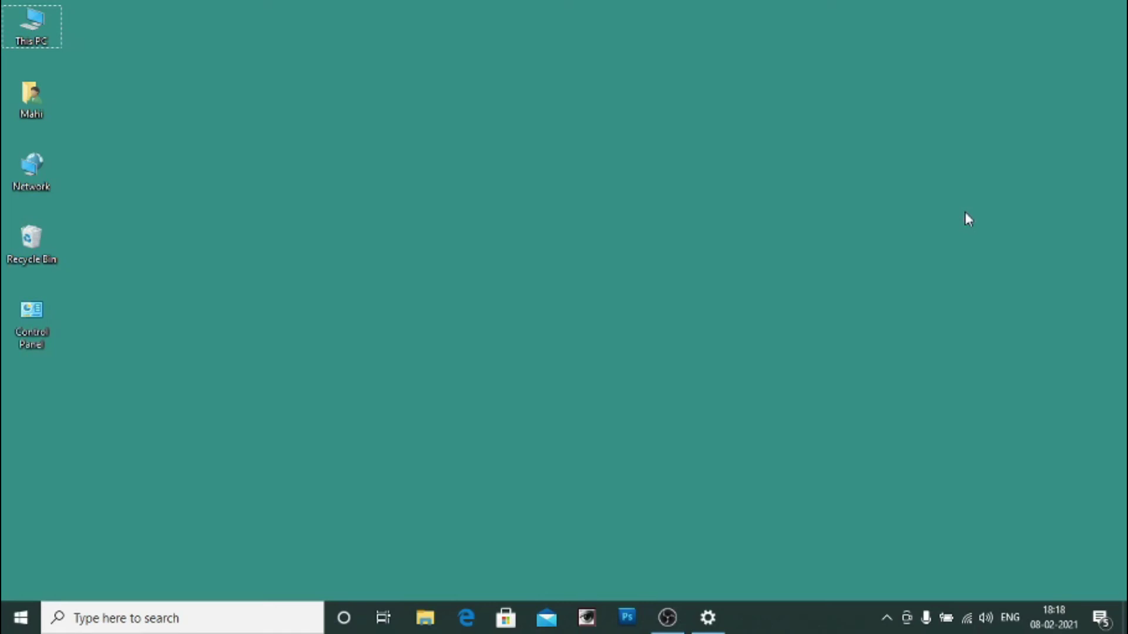
left_click_drag(55, 97, 741, 187)
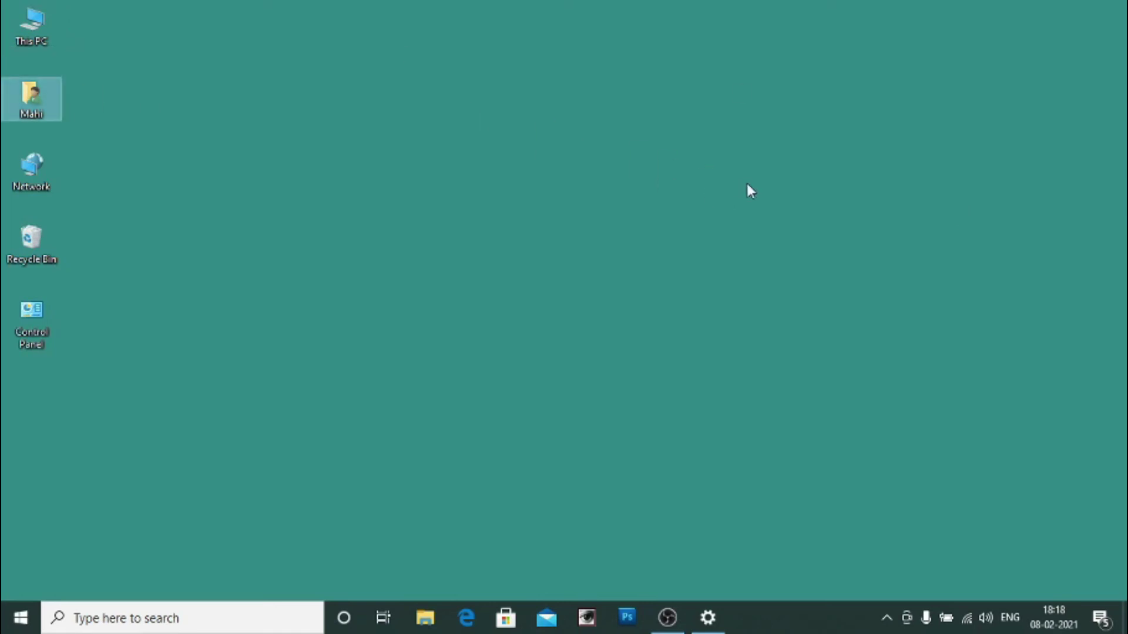
left_click_drag(32, 163, 775, 291)
left_click(673, 140)
Step: Turn off automatic icon arrangement and move the Network icon to the opposite side of the desktop
right_click(670, 134)
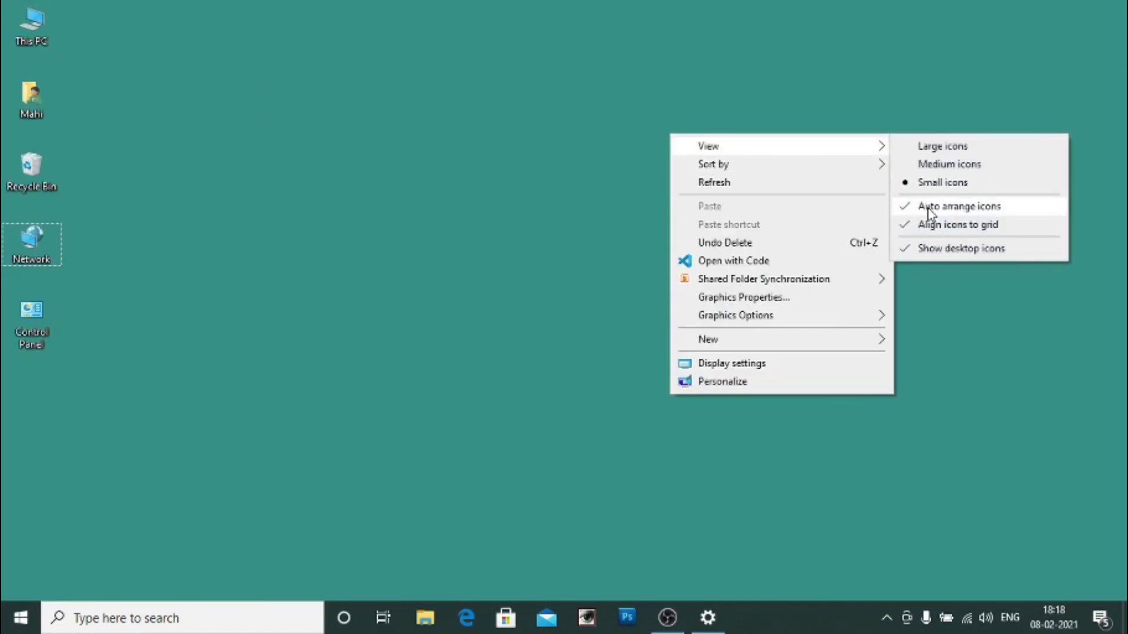
left_click(928, 207)
left_click_drag(55, 239, 1040, 83)
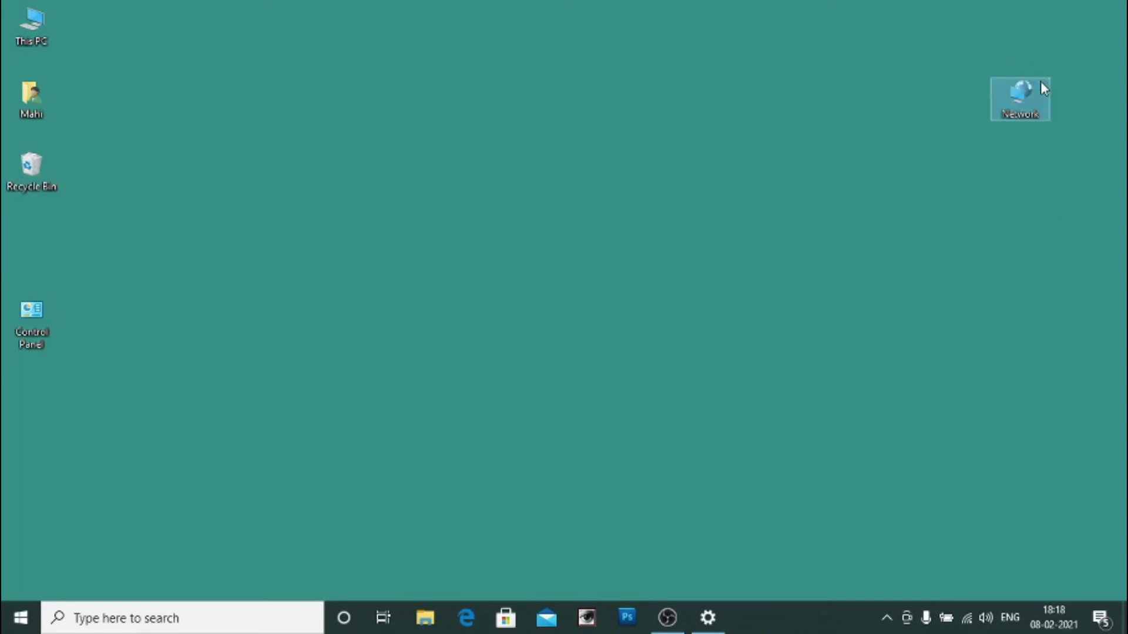
Step: Turn automatic icon arrangement back on and try moving several icons out of their column onto the empty desktop
right_click(484, 162)
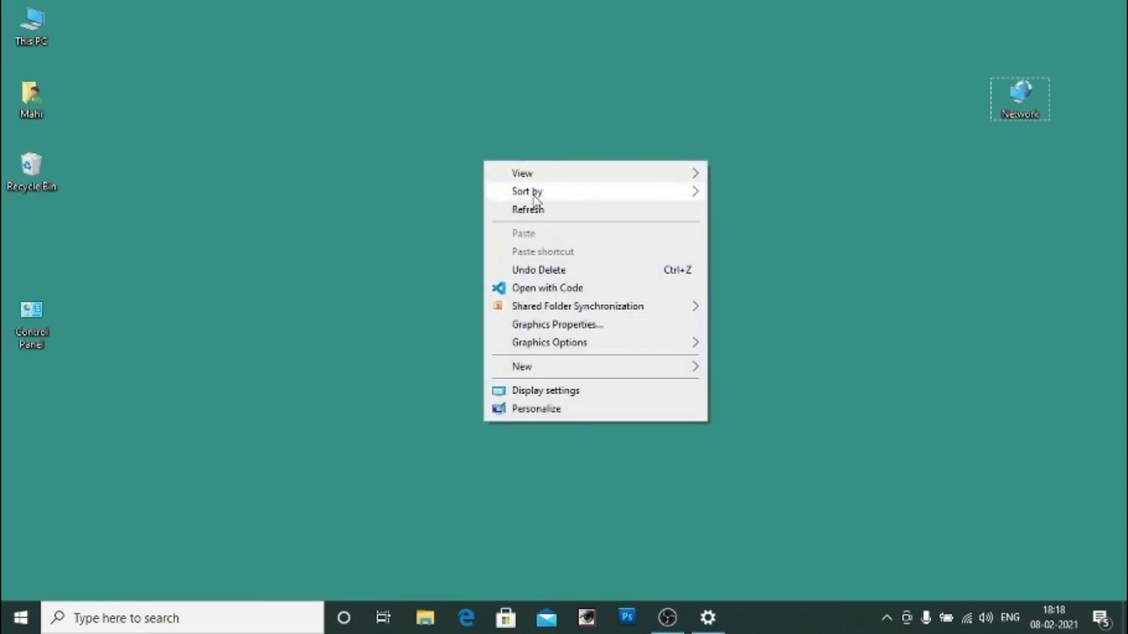
mouse_move(609, 181)
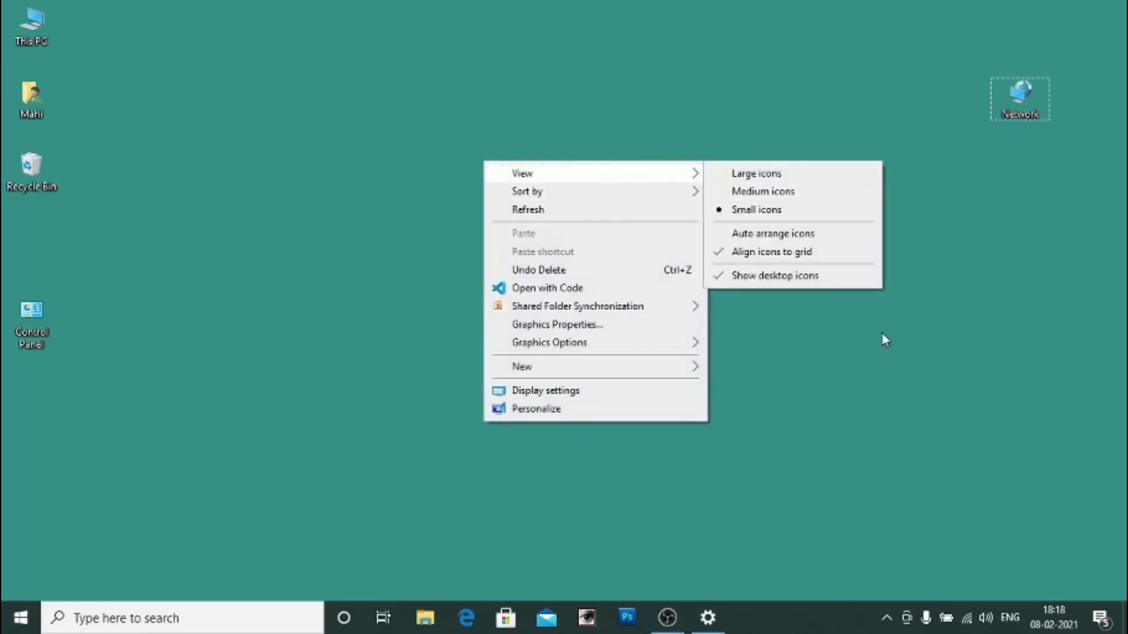
left_click(794, 233)
left_click_drag(32, 242, 207, 195)
left_click_drag(32, 169, 274, 10)
left_click_drag(19, 121, 674, 322)
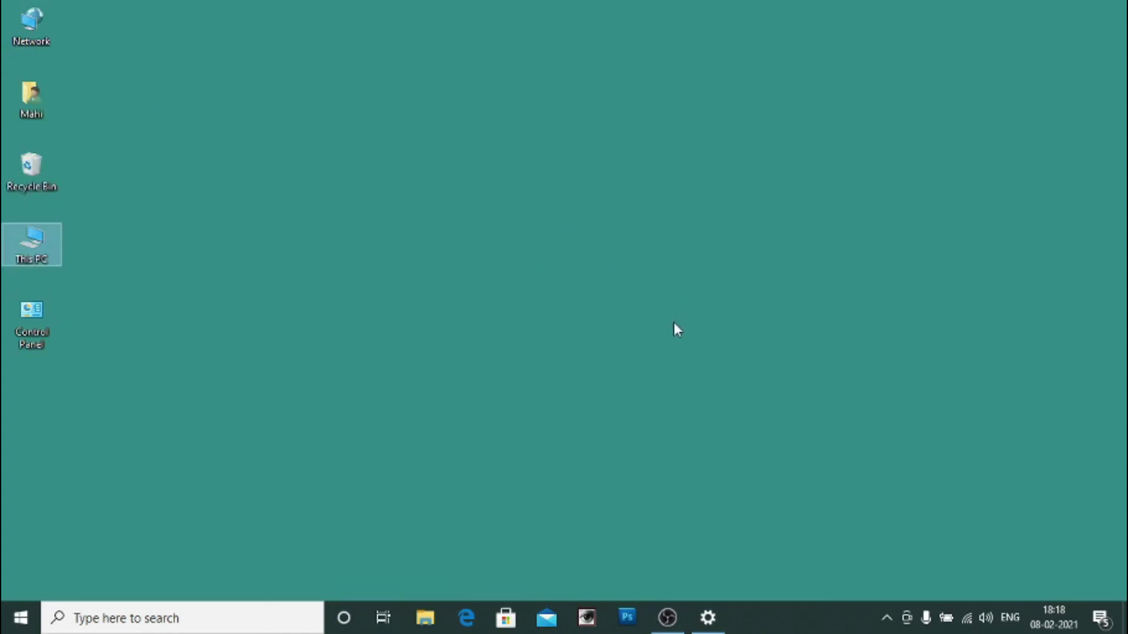
Step: Turn off aligning the desktop icons to the grid
right_click(633, 198)
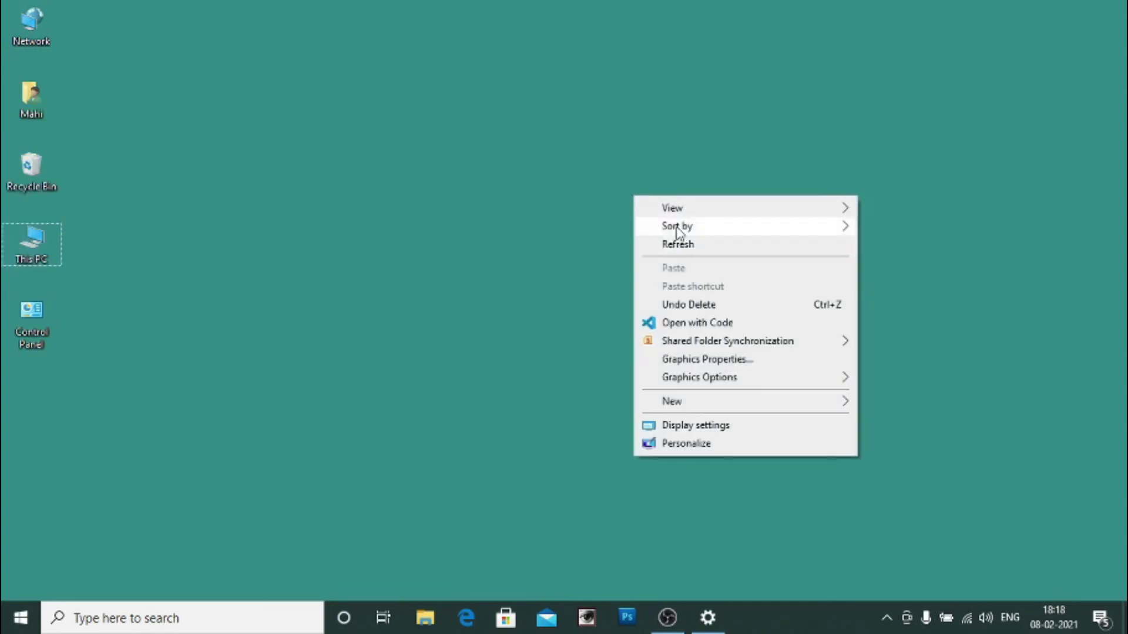
mouse_move(667, 207)
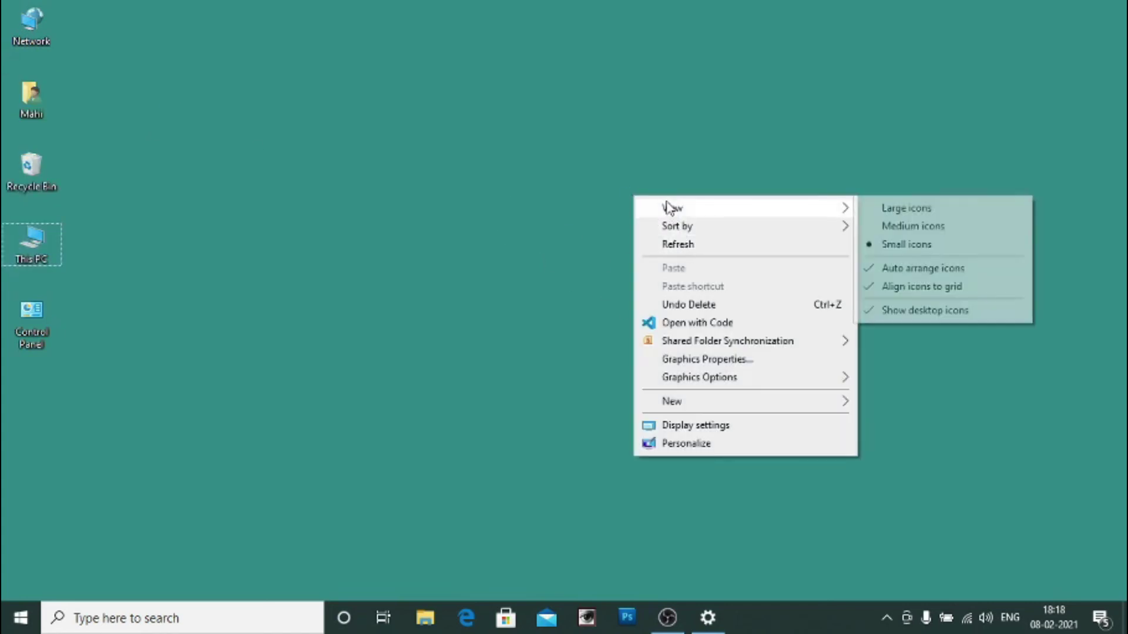
left_click(928, 288)
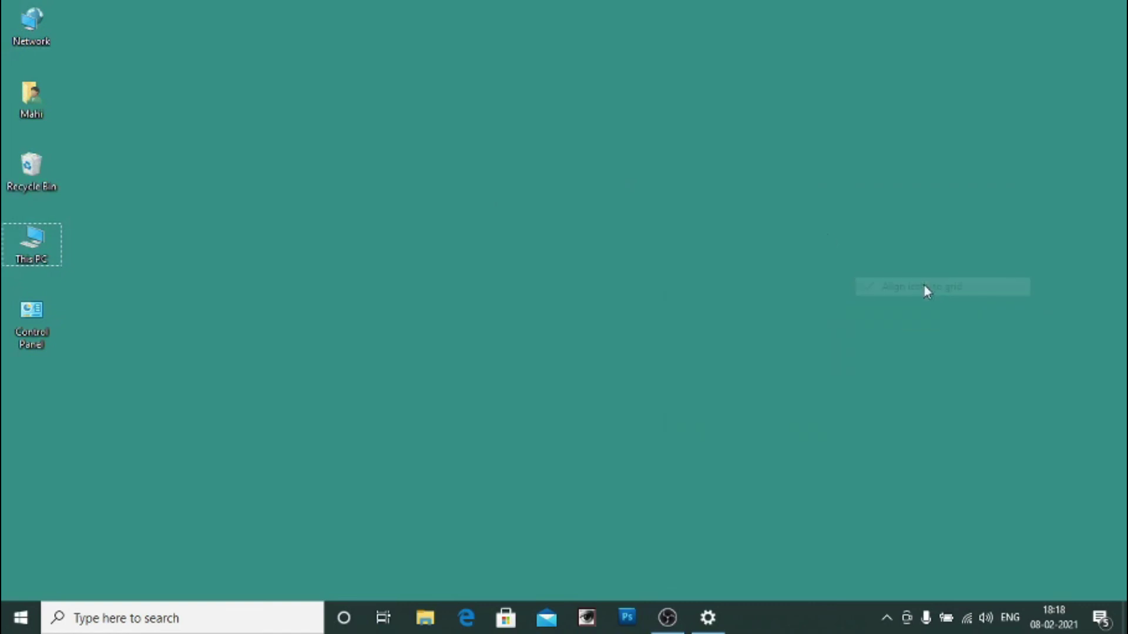
right_click(610, 139)
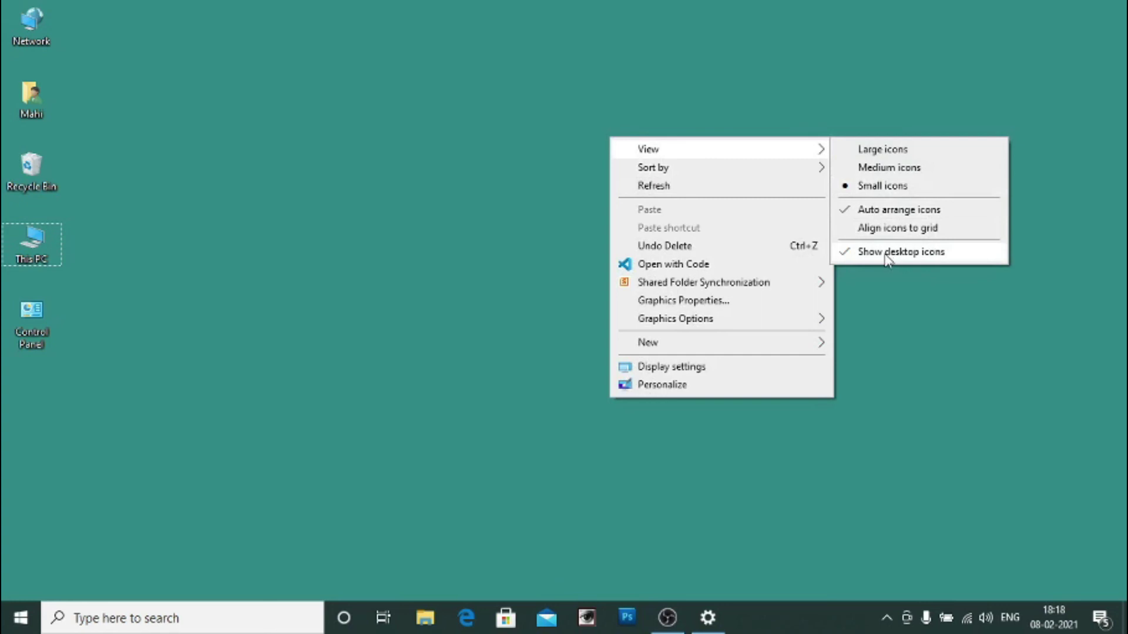
left_click(967, 378)
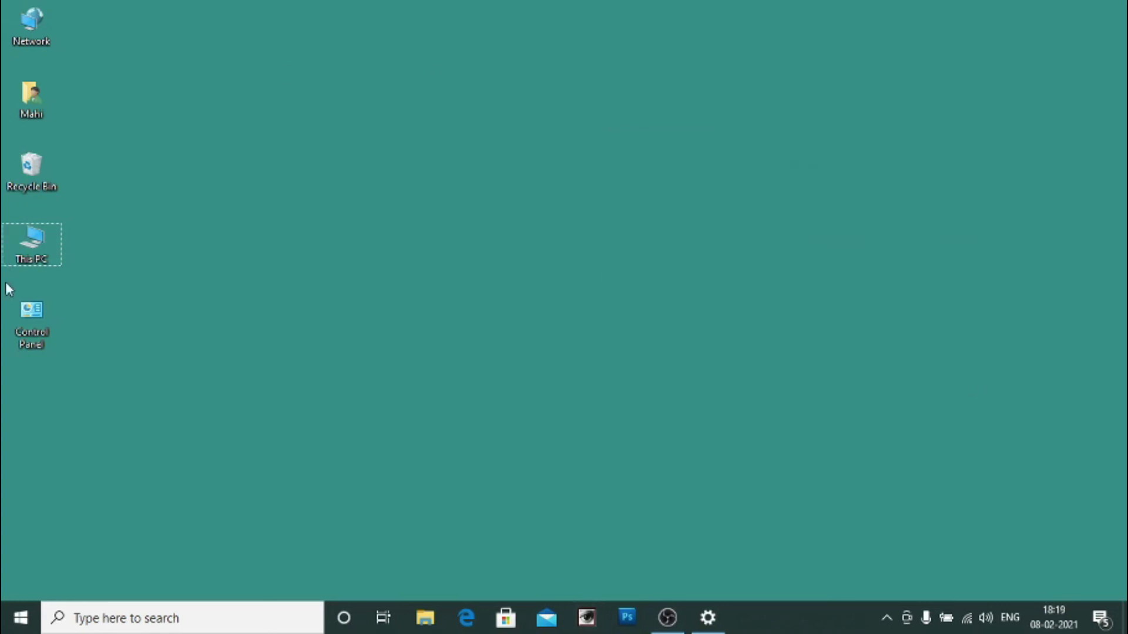
left_click_drag(97, 482, 1, 3)
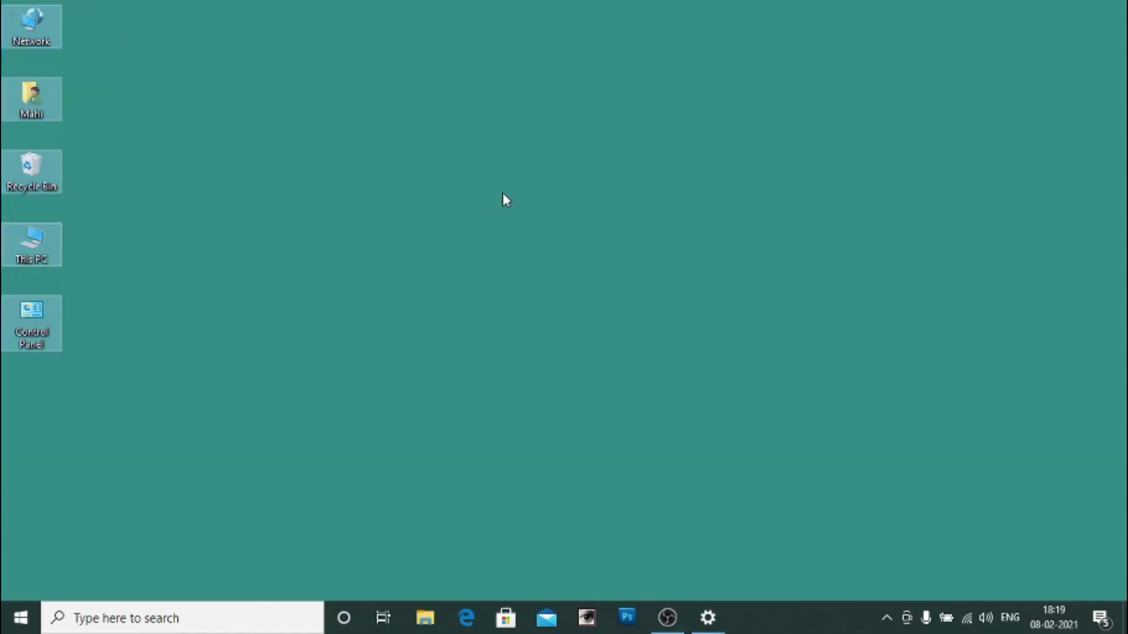
right_click(484, 146)
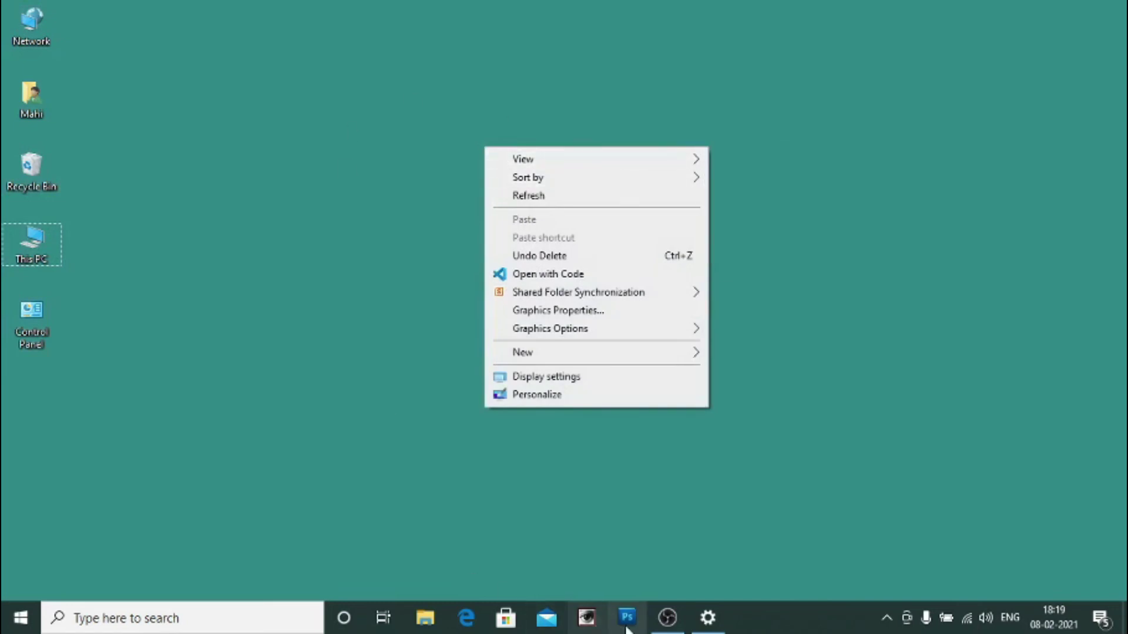
Step: Bring up the Settings window still open on the Themes page and close it
left_click(723, 618)
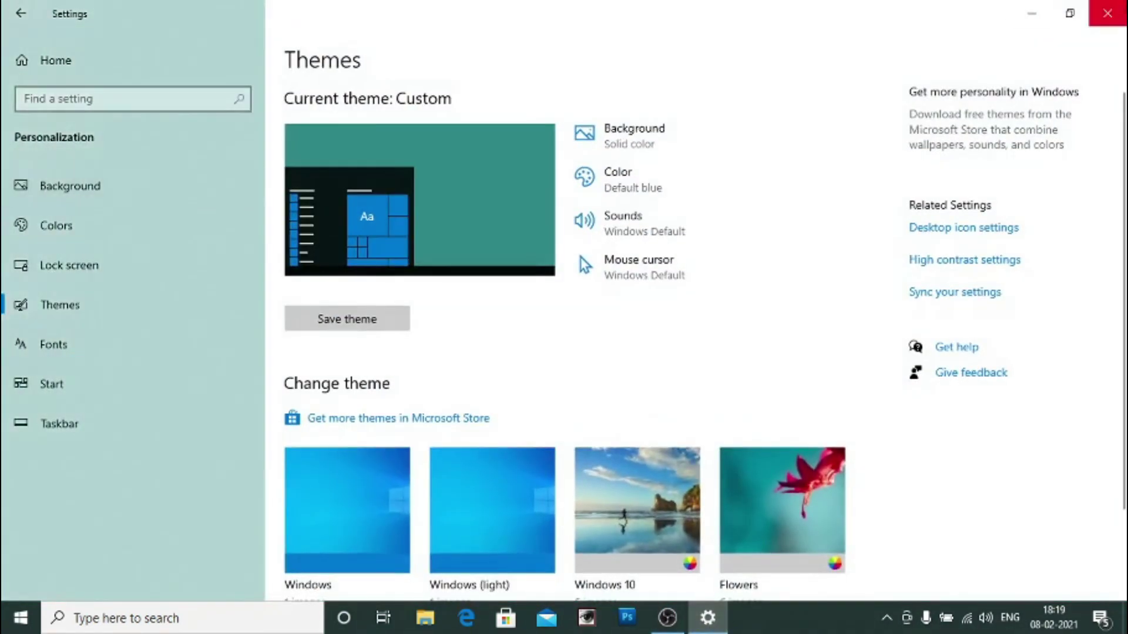
left_click(1107, 13)
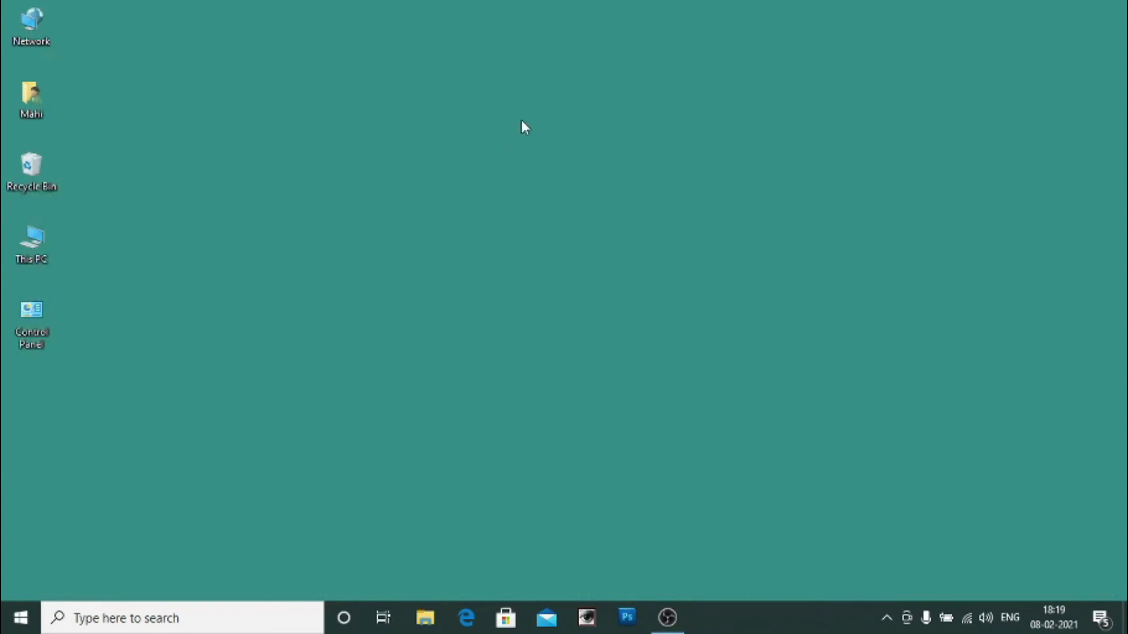